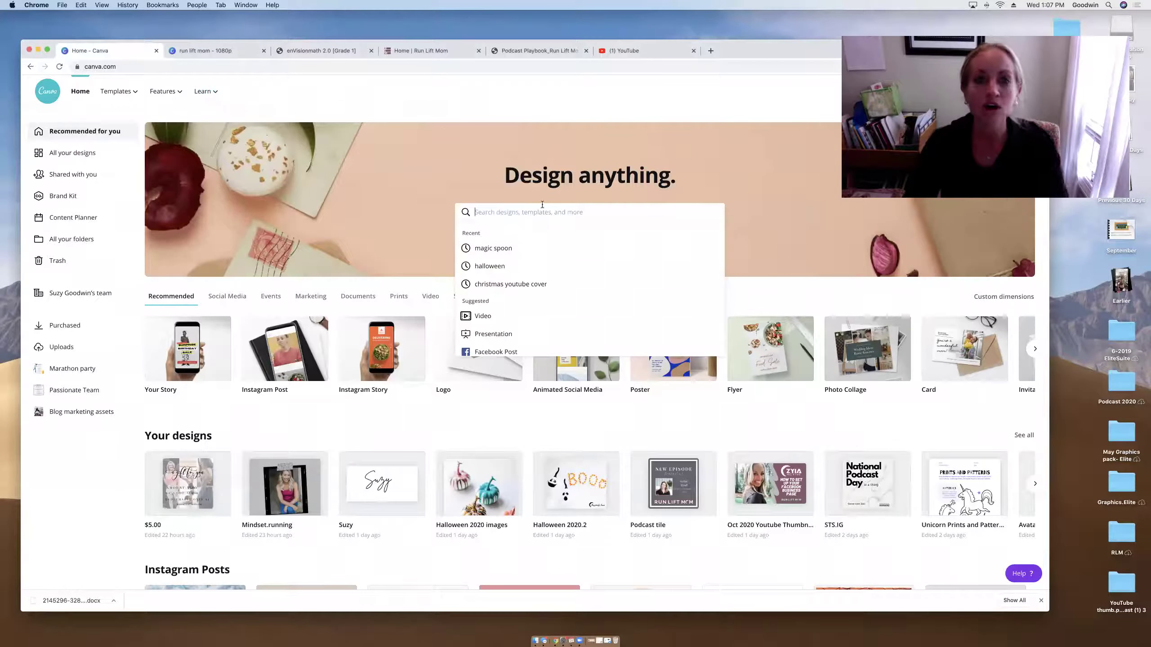
- Search the design types for "yout" and look through the suggested YouTube formats
{"action": "type", "text": "yout"}
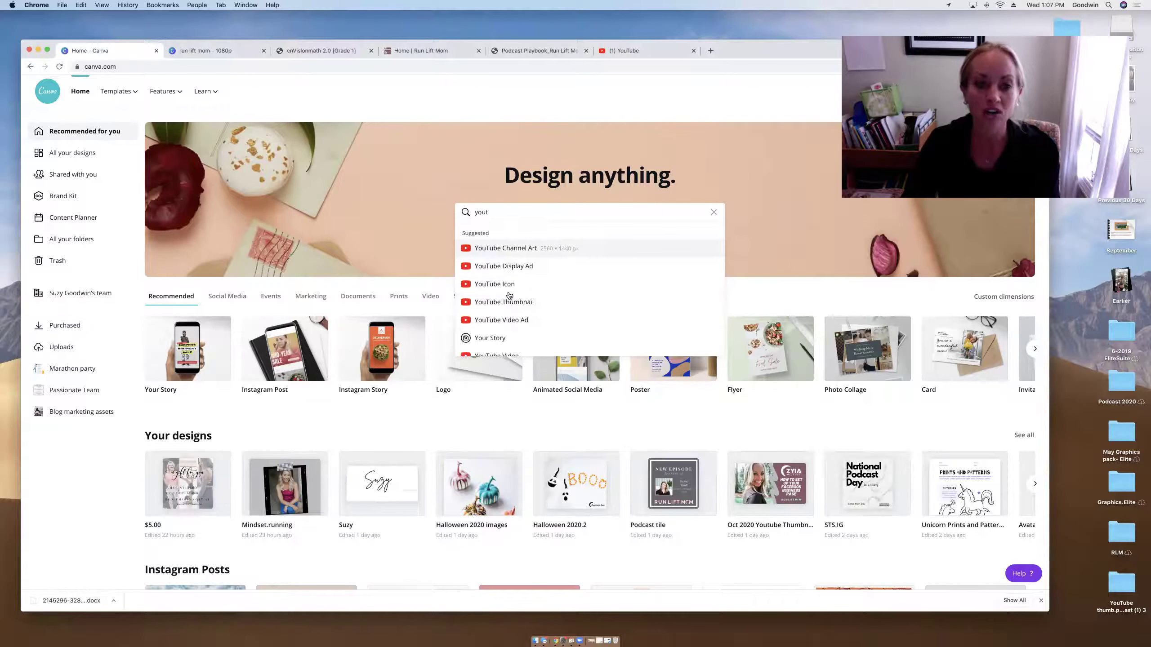
{"action": "scroll", "coordinate": [499, 271], "scroll_direction": "down", "scroll_amount": 3}
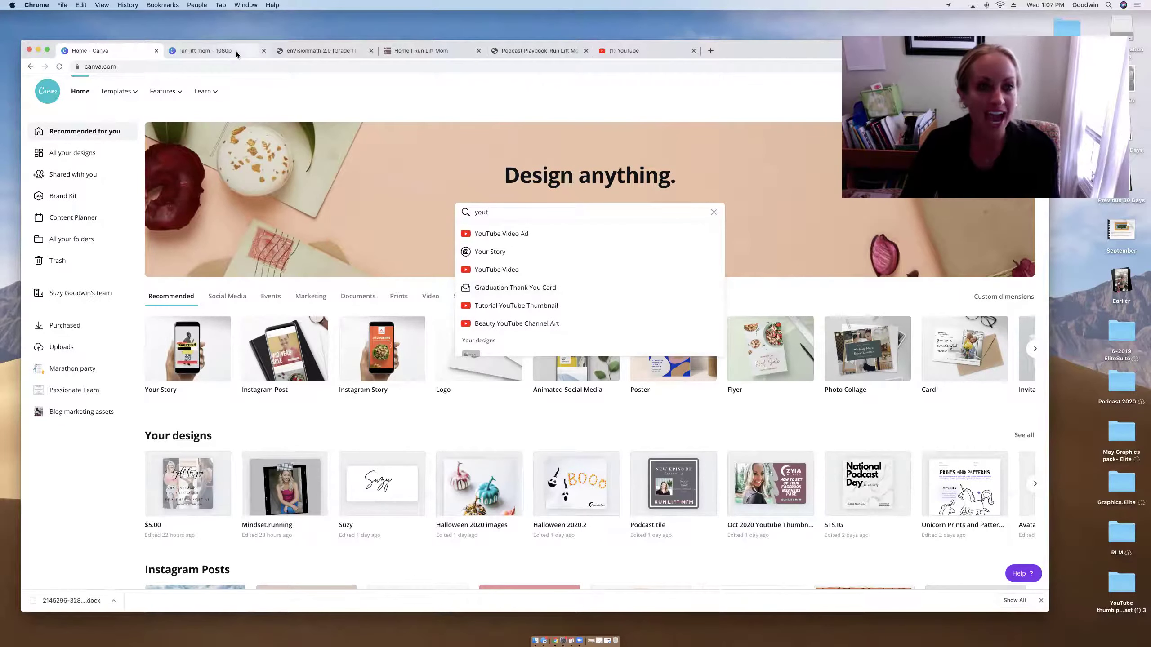
- Switch to the open run lift mom design and play the jump-rope clip on page 2
{"action": "left_click", "coordinate": [213, 50]}
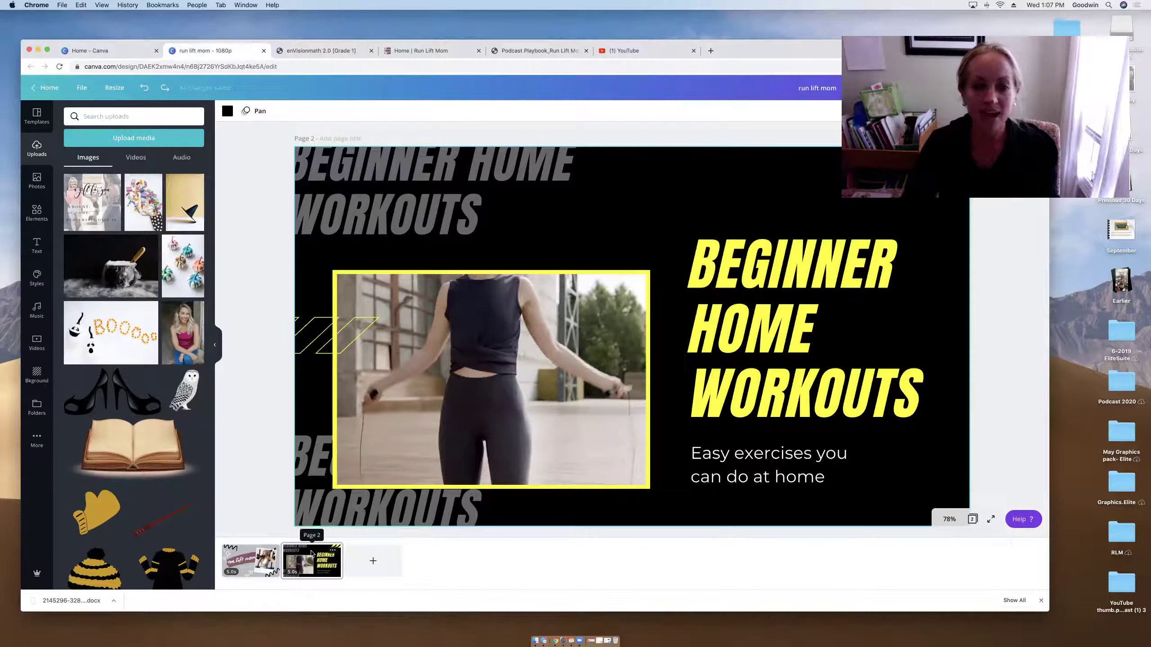
{"action": "left_click", "coordinate": [435, 454]}
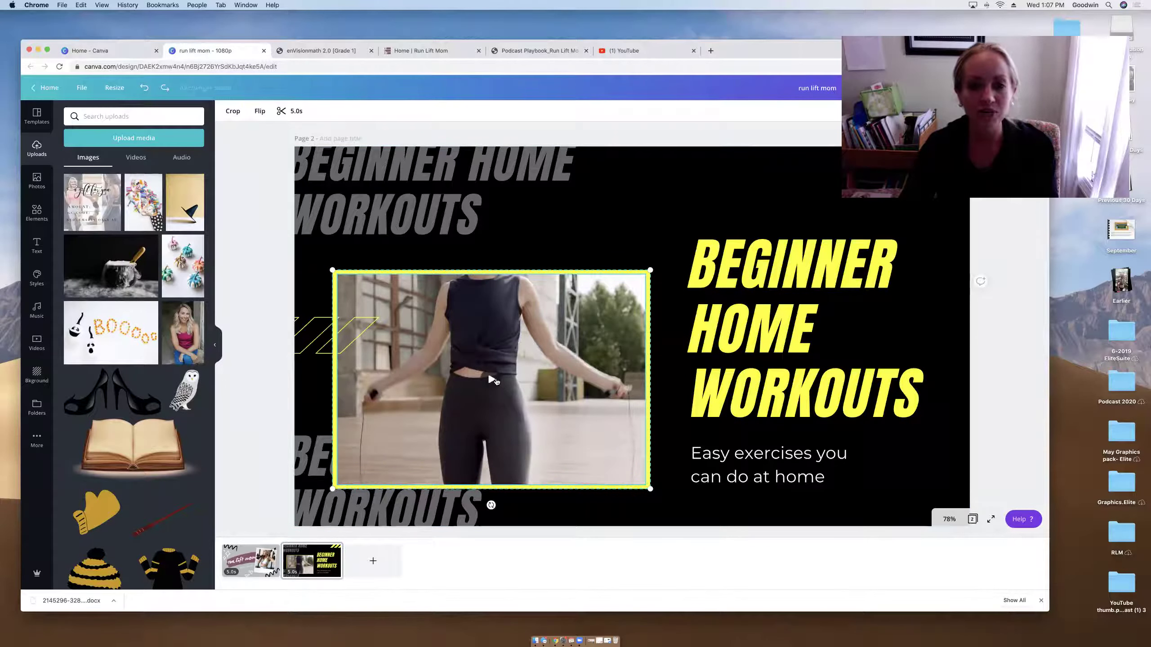
{"action": "left_click", "coordinate": [493, 380]}
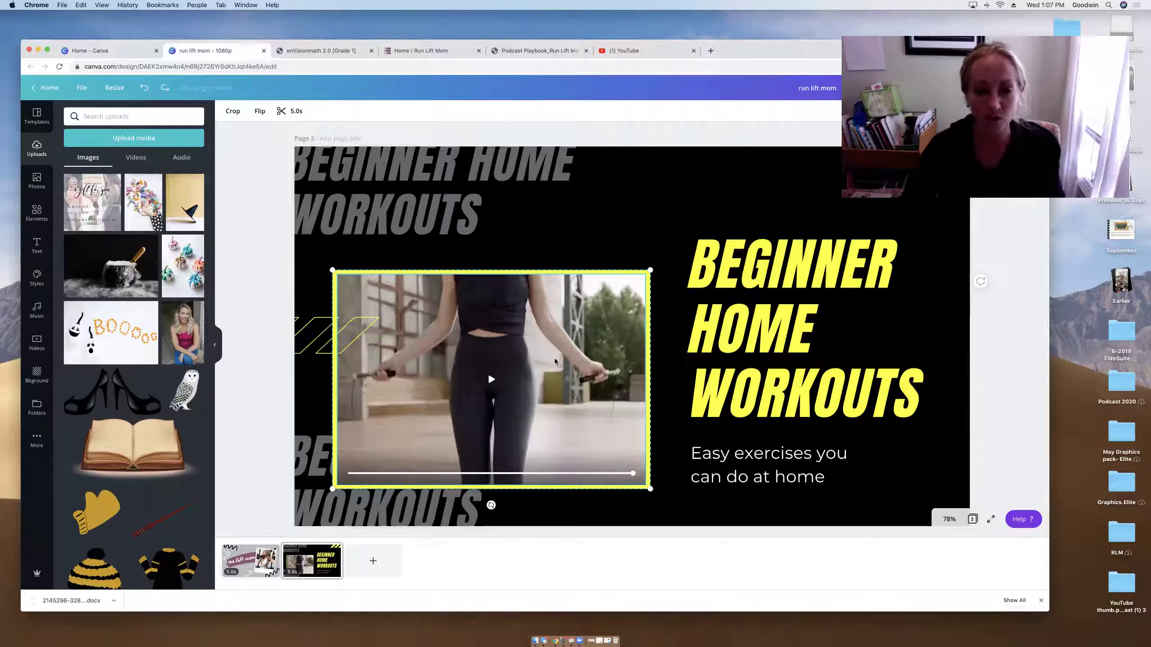
{"action": "left_click", "coordinate": [493, 379]}
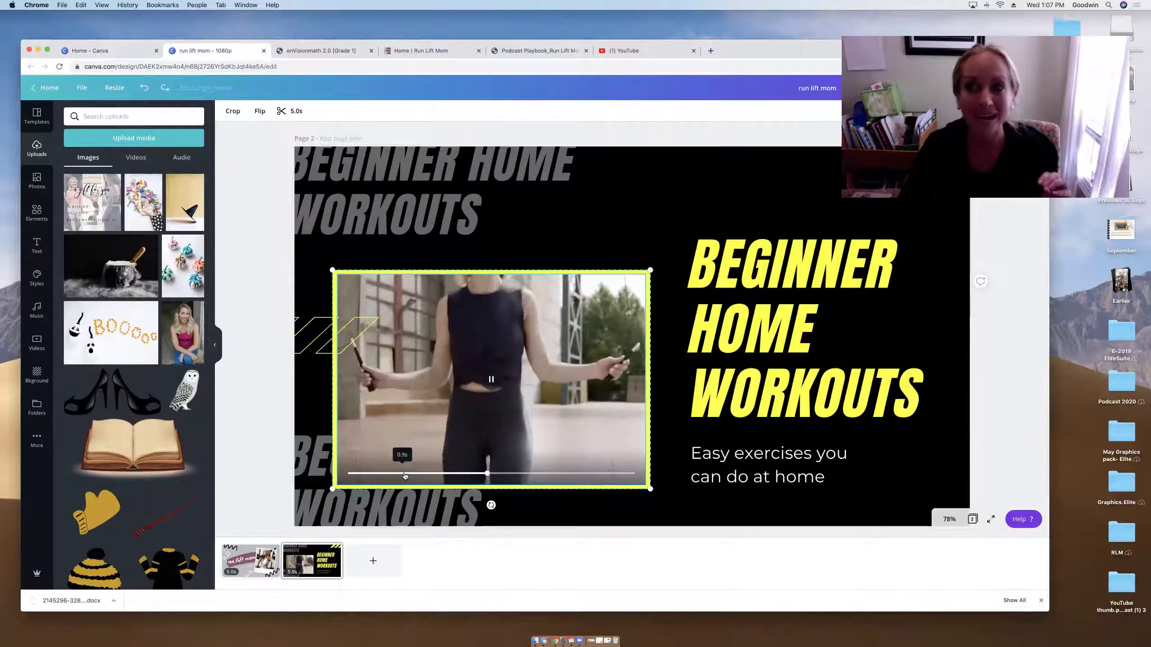
- Check the timing and animation options of page 1, and return to page 2 to replay its clip
{"action": "left_click", "coordinate": [245, 567]}
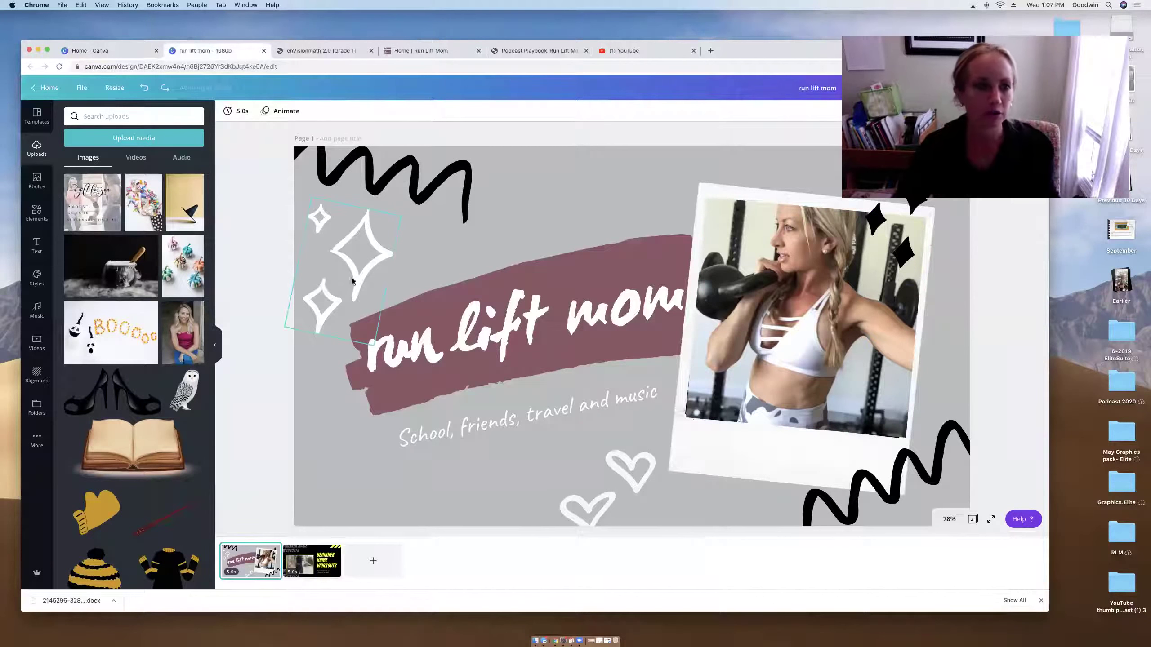
{"action": "left_click", "coordinate": [236, 111]}
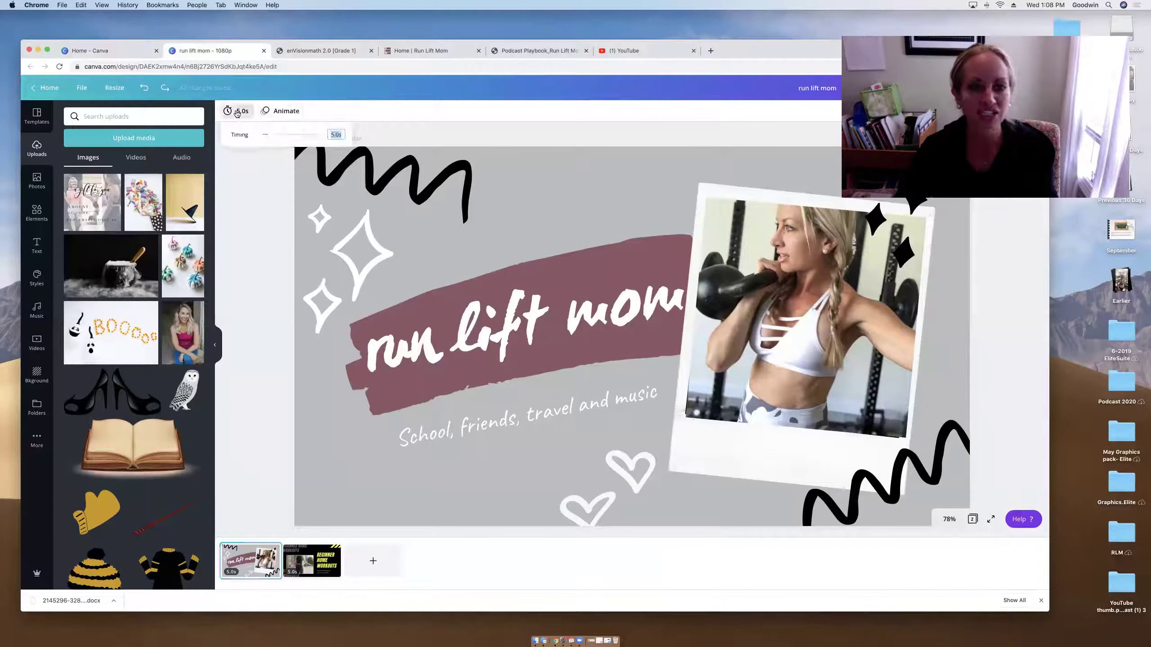
{"action": "left_click", "coordinate": [280, 113]}
{"action": "left_click", "coordinate": [268, 172]}
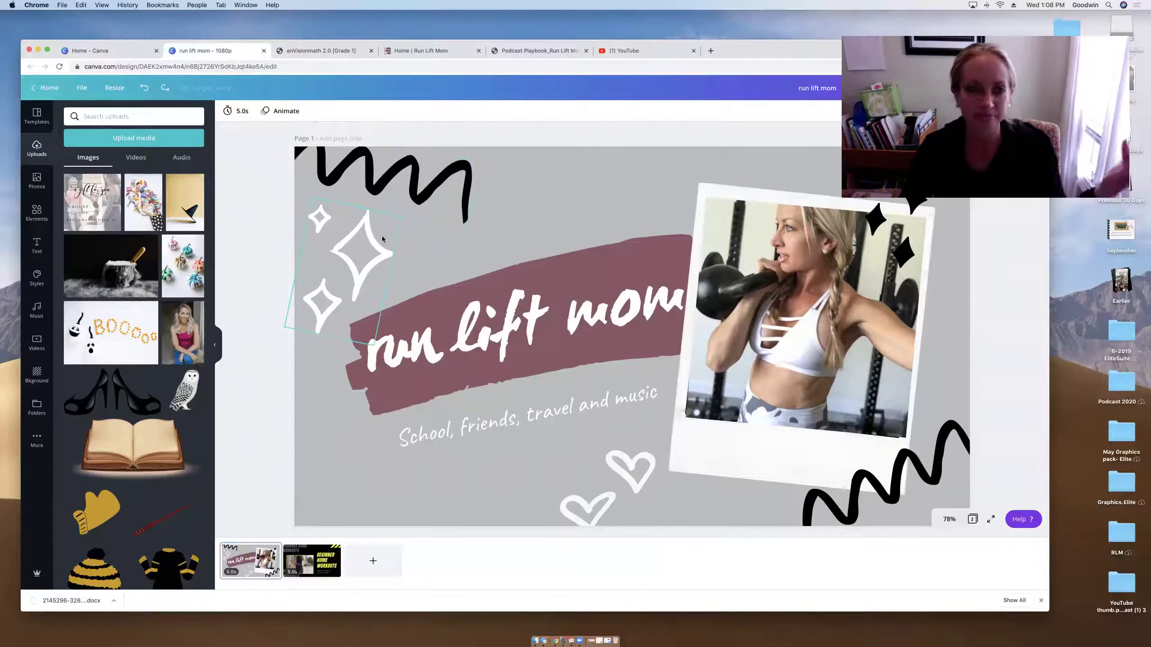
{"action": "left_click", "coordinate": [325, 568]}
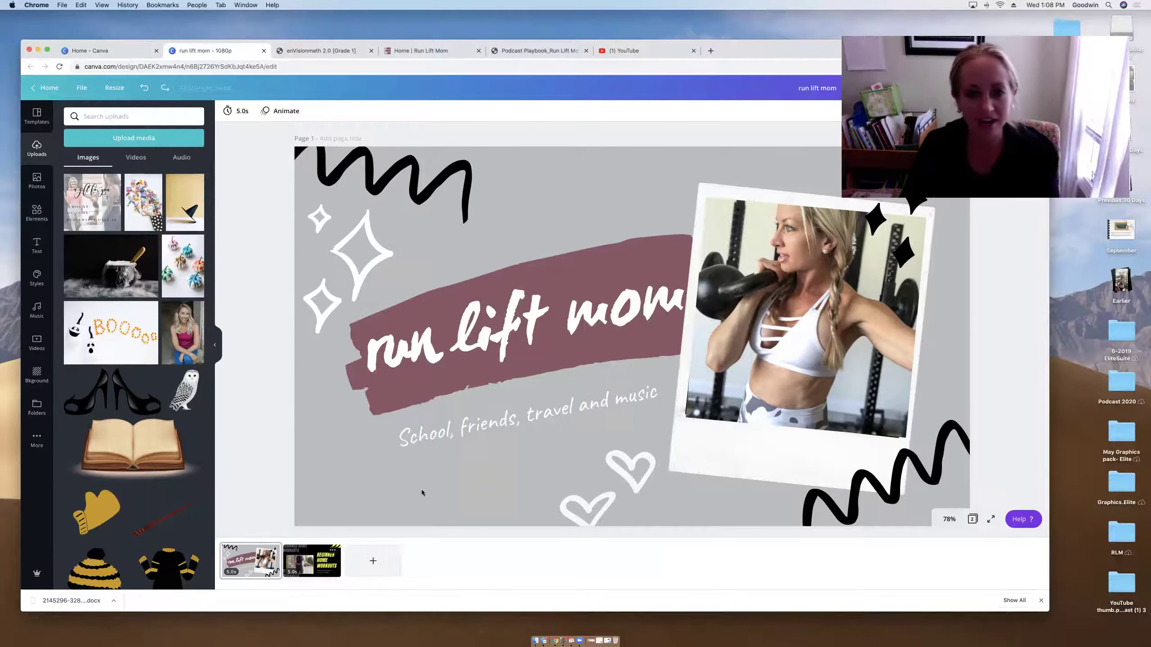
{"action": "left_click", "coordinate": [483, 378]}
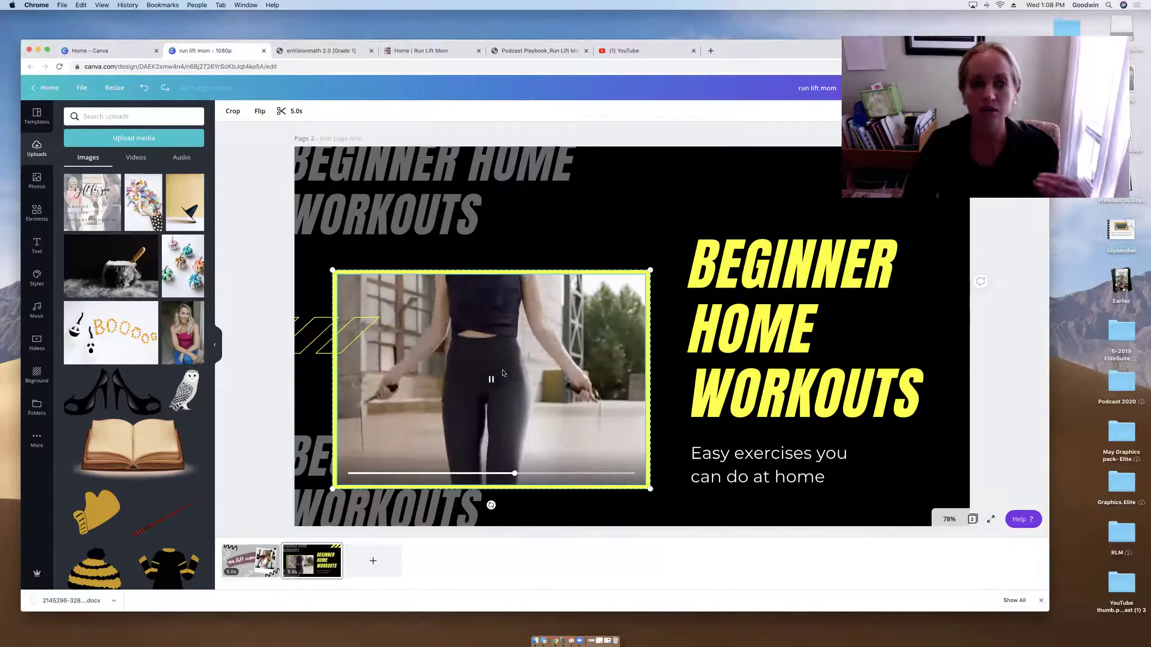
- Recolor the large yellow "Beginner Home Workouts" heading on page 2 with the mauve document color
{"action": "left_click", "coordinate": [744, 334]}
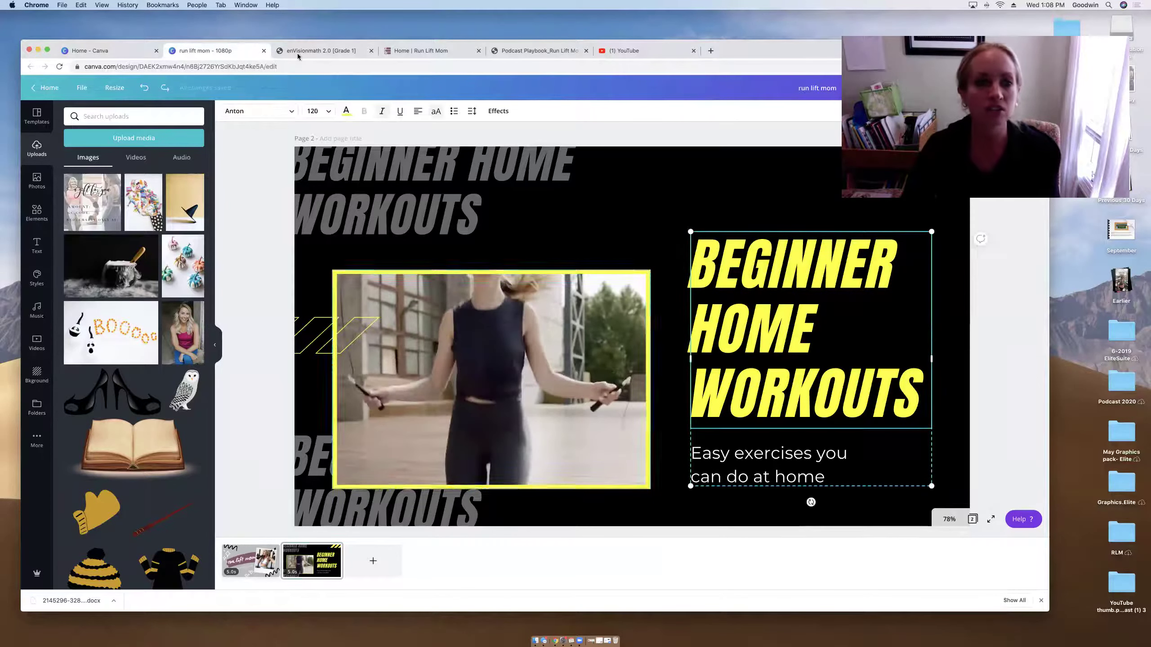
{"action": "left_click", "coordinate": [345, 112]}
{"action": "left_click", "coordinate": [98, 203]}
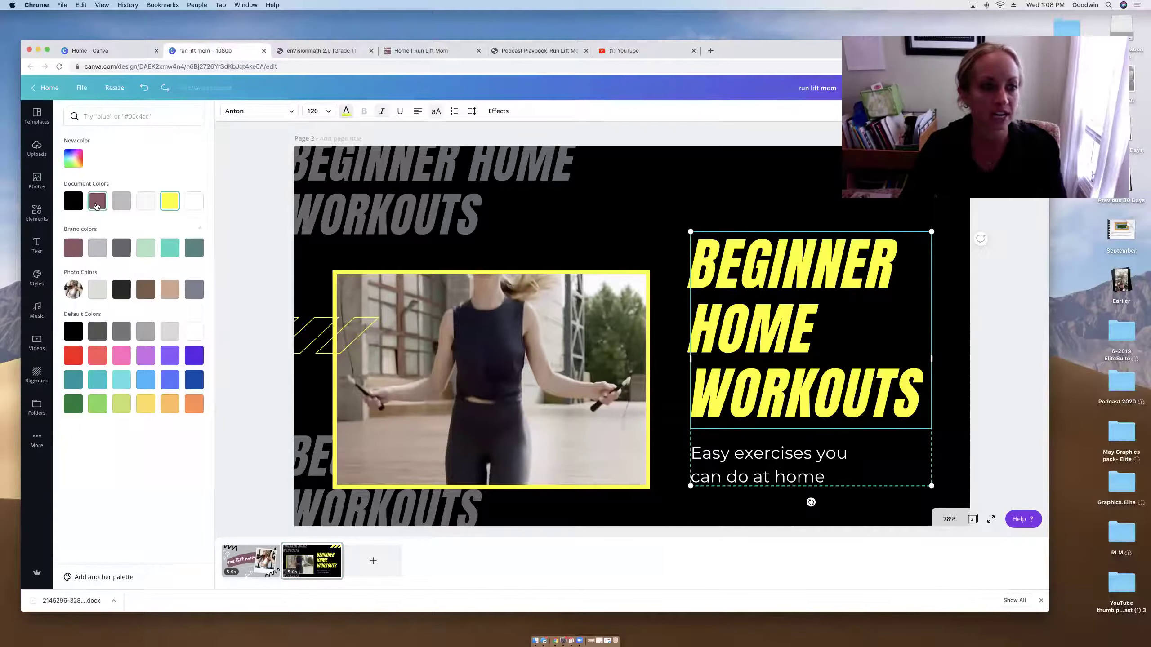
- Change the faded "Beginner Home Workouts" text above the video to the dark gray brand color
{"action": "left_click", "coordinate": [366, 228]}
{"action": "left_click", "coordinate": [192, 201]}
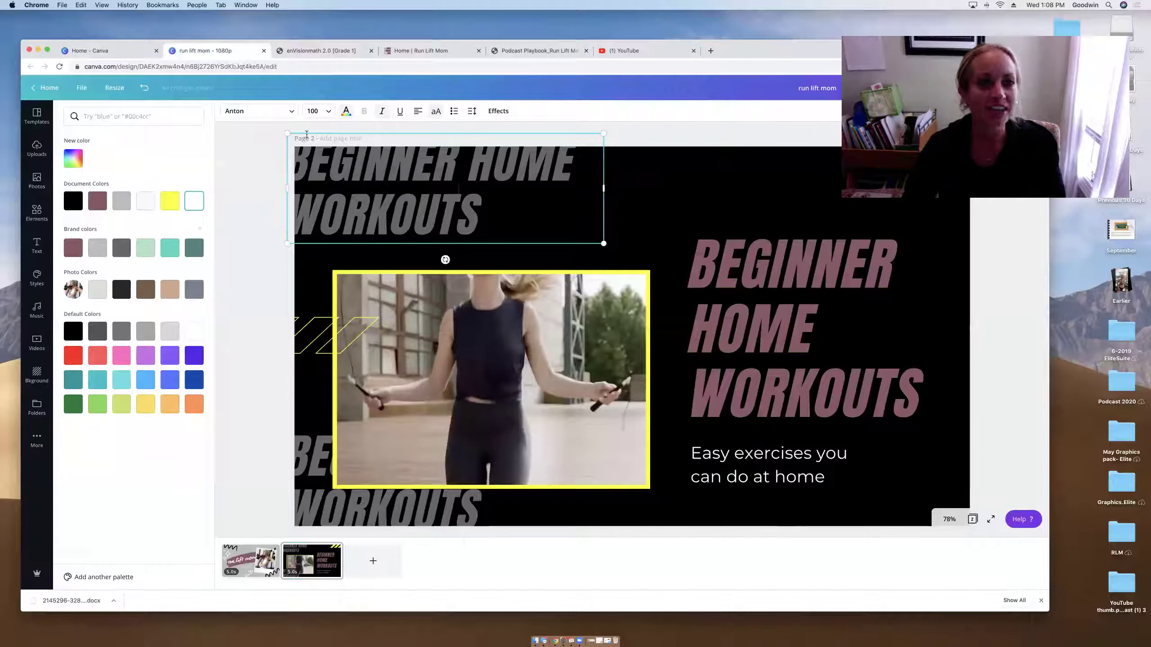
{"action": "left_click", "coordinate": [346, 112]}
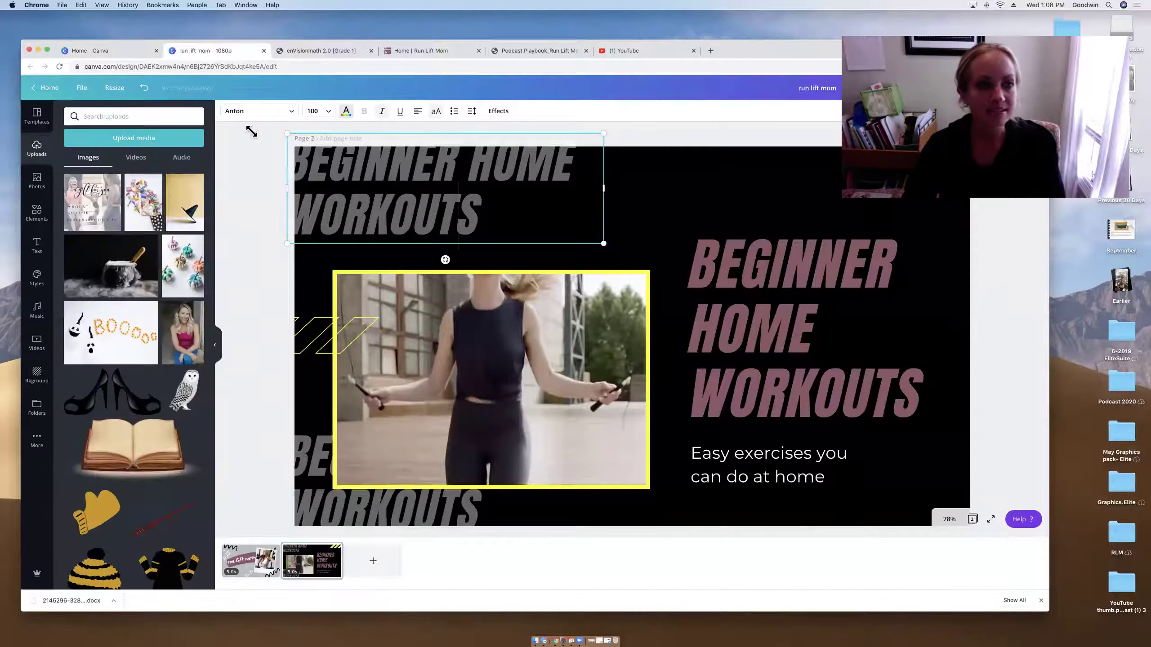
{"action": "left_click", "coordinate": [346, 113]}
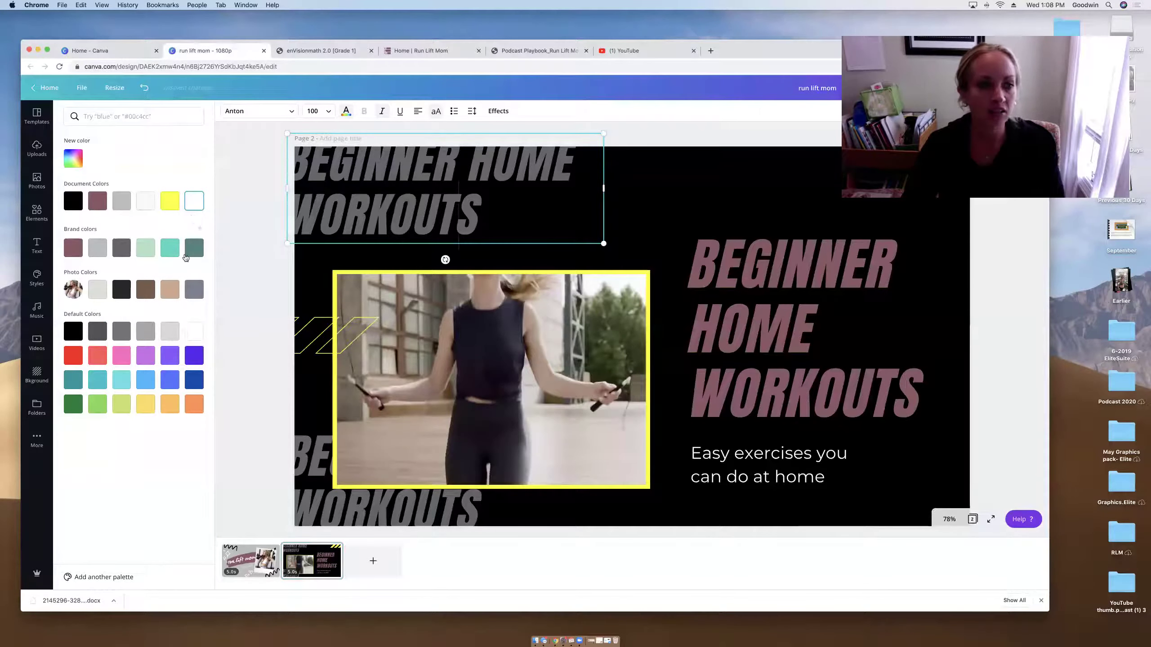
{"action": "left_click", "coordinate": [122, 247]}
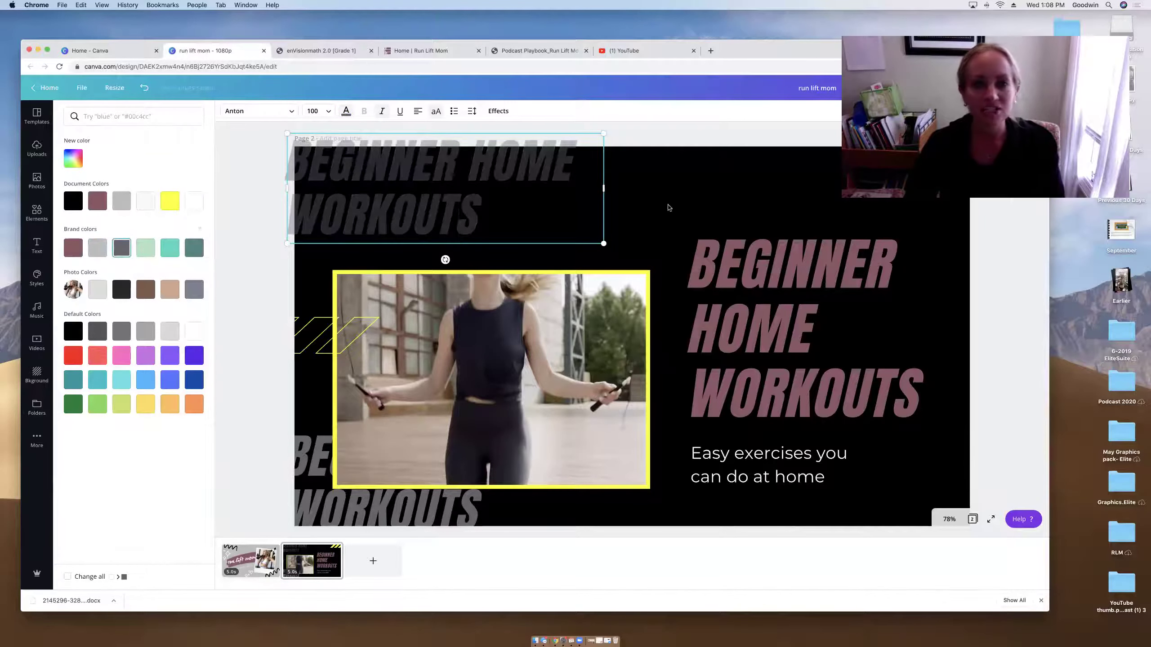
{"action": "left_click", "coordinate": [697, 188]}
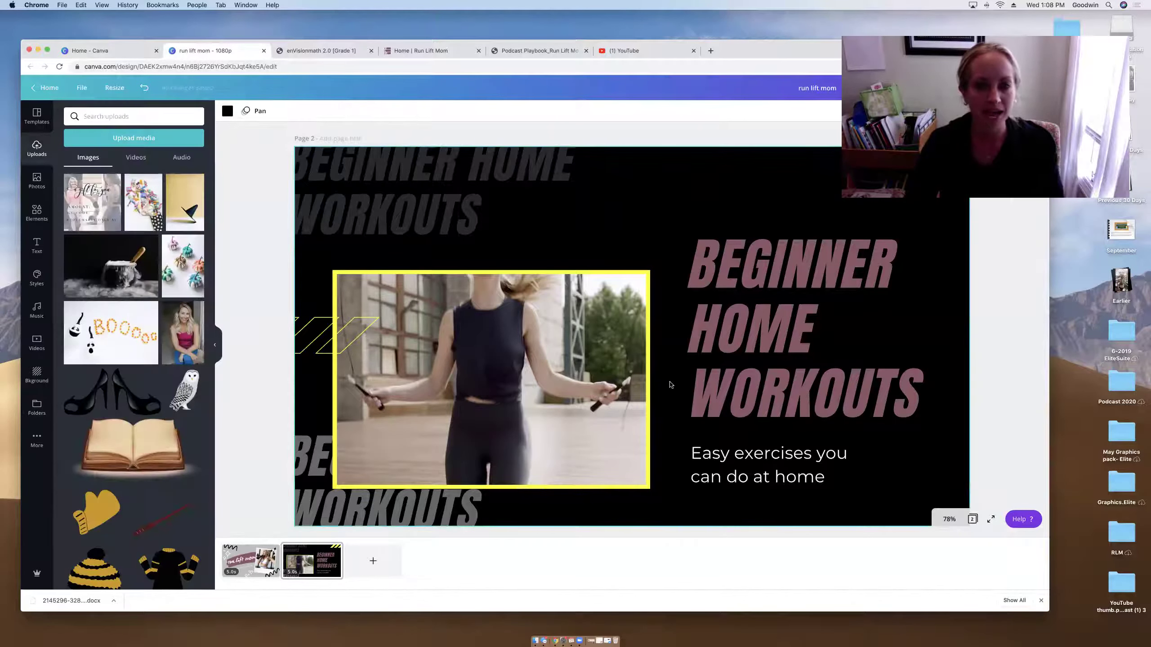
- Recolor the yellow frame around the video and the slanted line graphic beside it with the mauve document color
{"action": "left_click", "coordinate": [504, 506]}
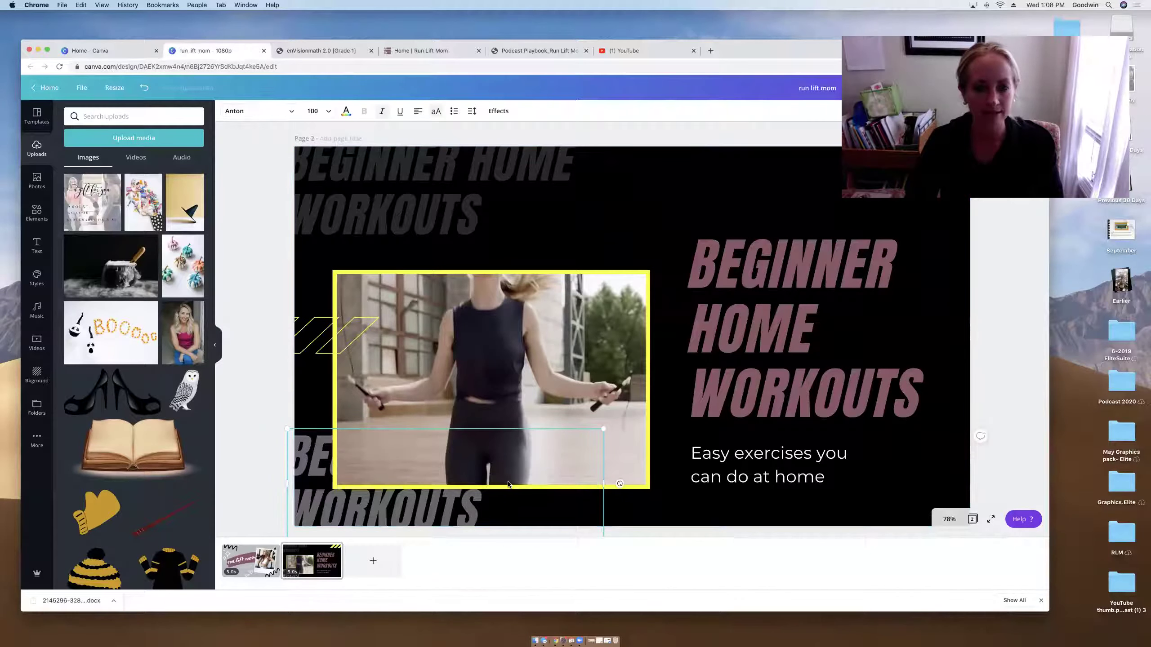
{"action": "left_click", "coordinate": [364, 274]}
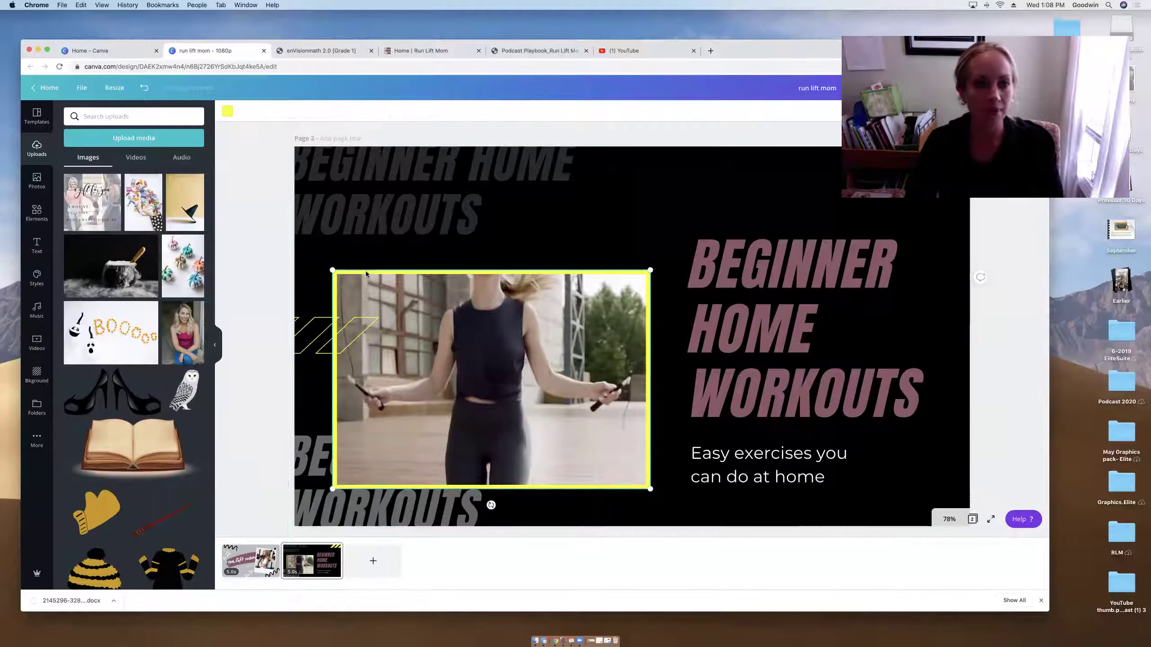
{"action": "left_click", "coordinate": [227, 111]}
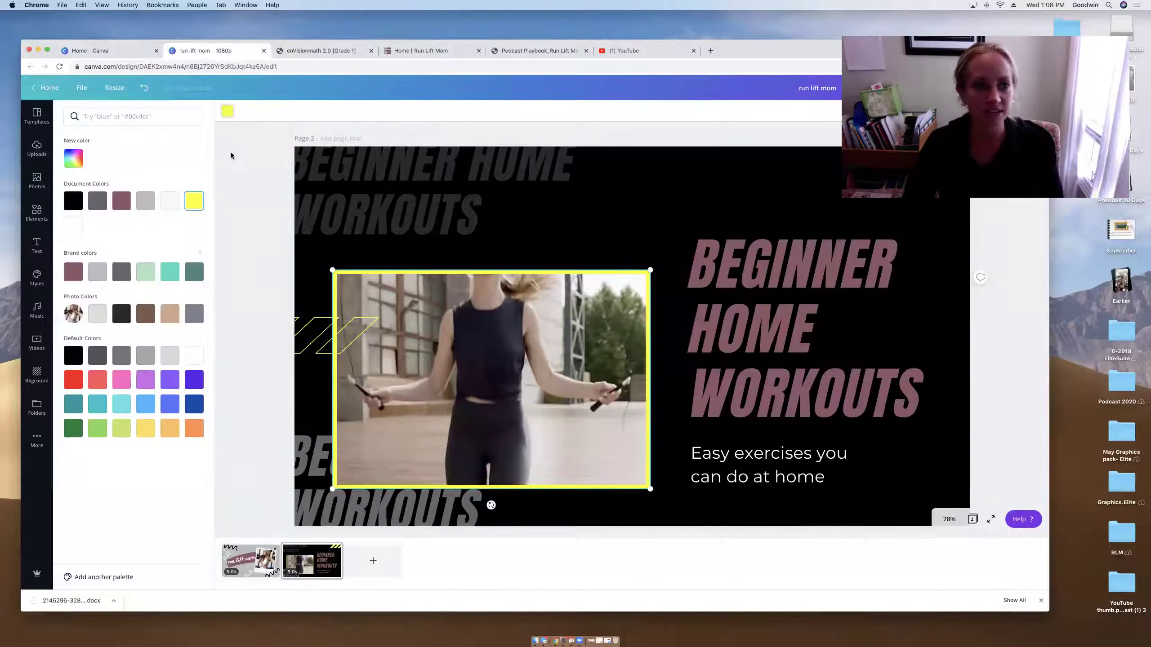
{"action": "left_click", "coordinate": [117, 205]}
{"action": "left_click", "coordinate": [363, 357]}
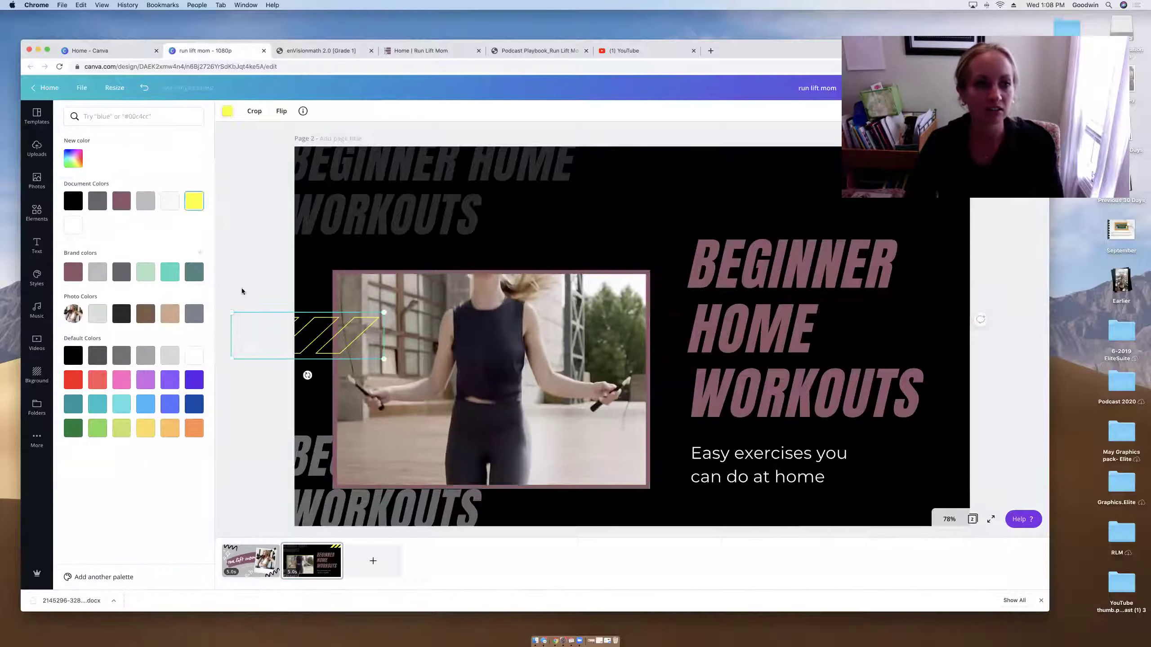
{"action": "left_click", "coordinate": [122, 202]}
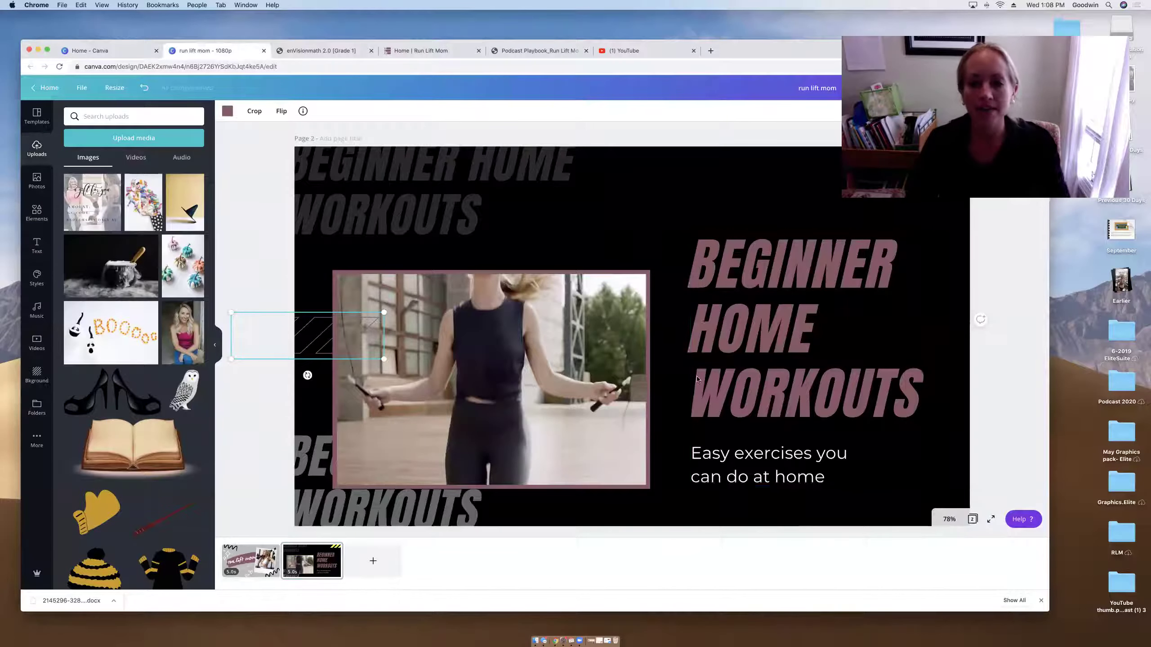
- Replace "HOME" with "TREADMILL" in the large mauve heading
{"action": "left_click", "coordinate": [816, 387]}
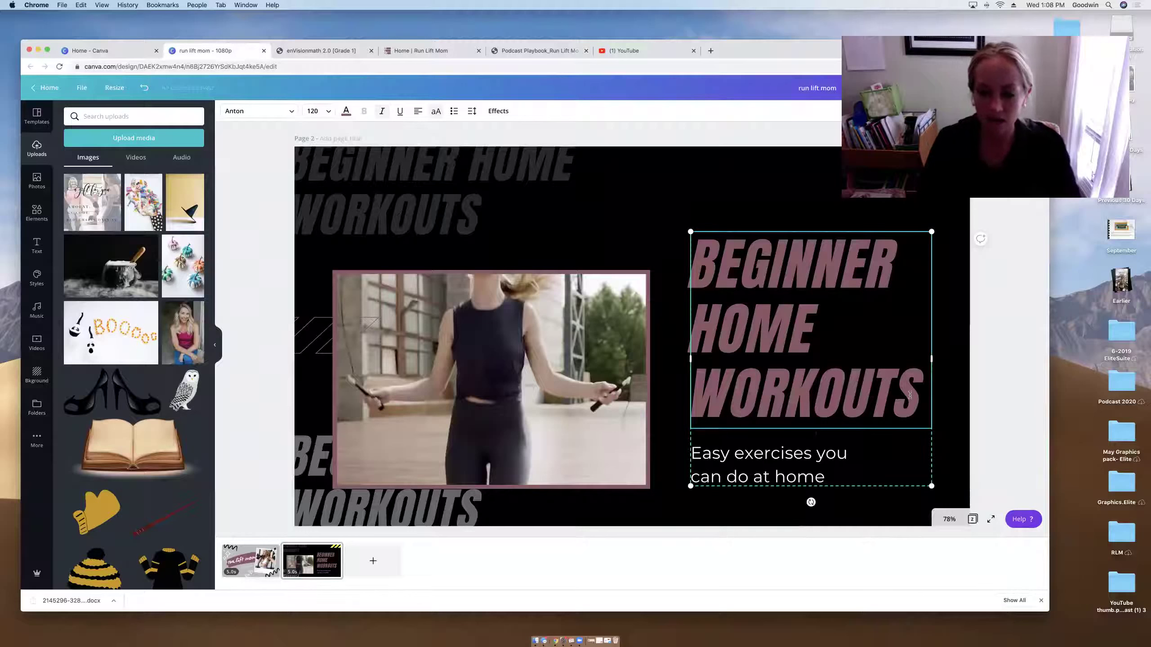
{"action": "key", "text": "BackSpace"}
{"action": "key", "text": "BackSpace"}
{"action": "key", "text": "BackSpace"}
{"action": "key", "text": "BackSpace"}
{"action": "key", "text": "BackSpace"}
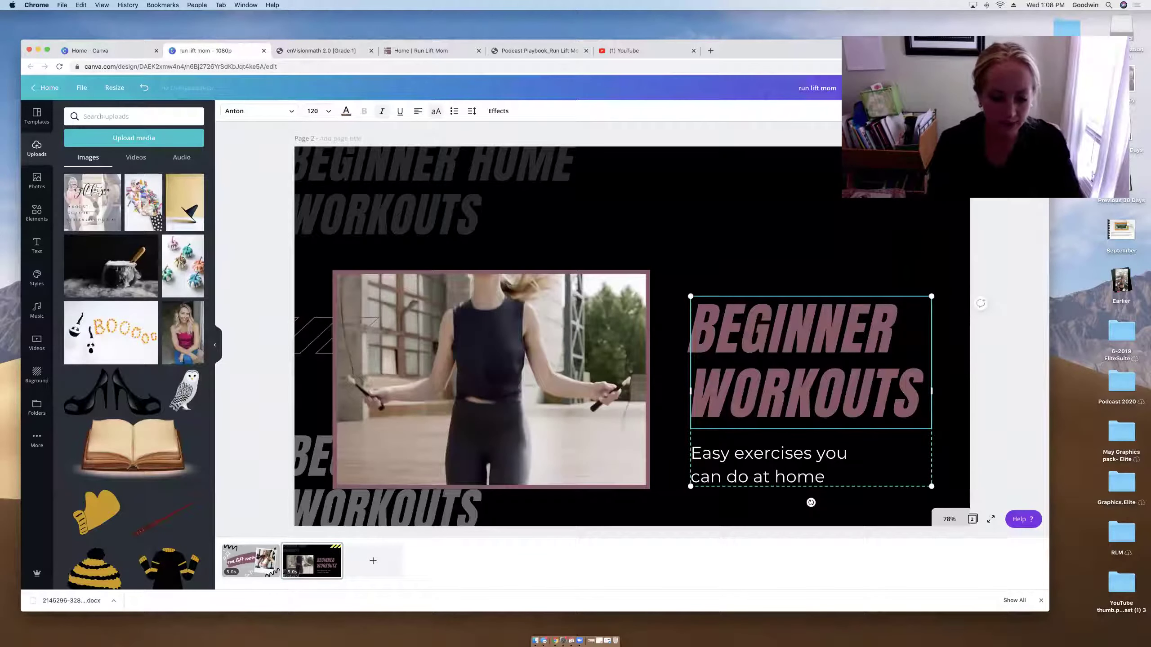
{"action": "type", "text": "TREADMILL"}
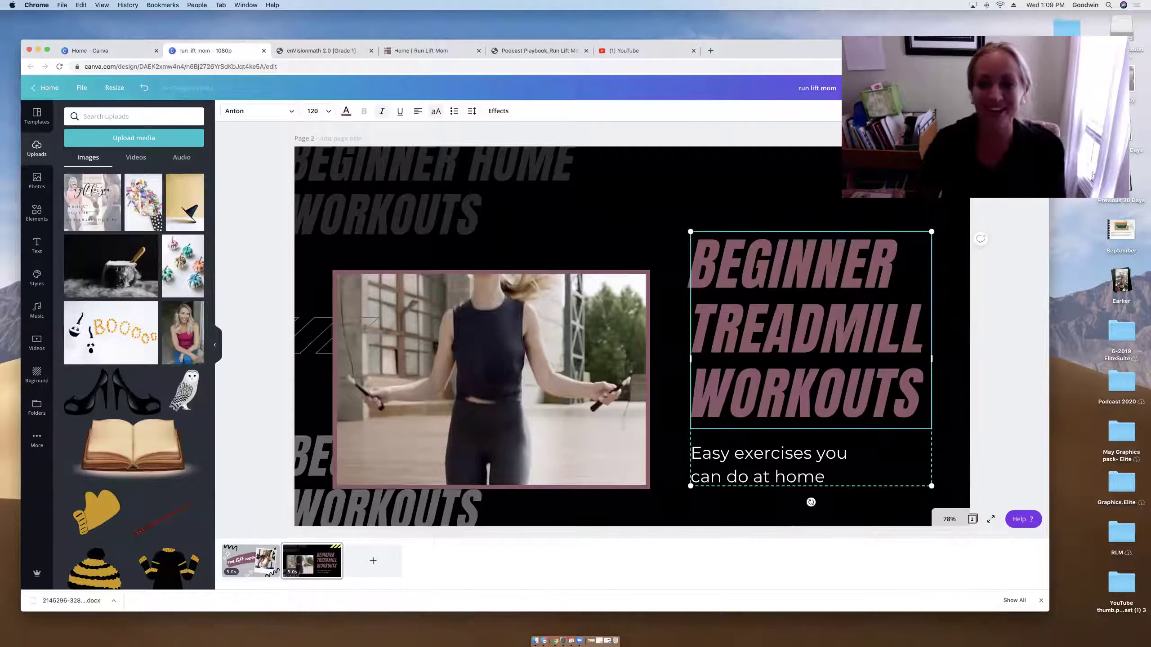
- Insert "running" after "Easy" in the subtitle so it reads "Easy running exercises you can do at home"
{"action": "left_click", "coordinate": [800, 457]}
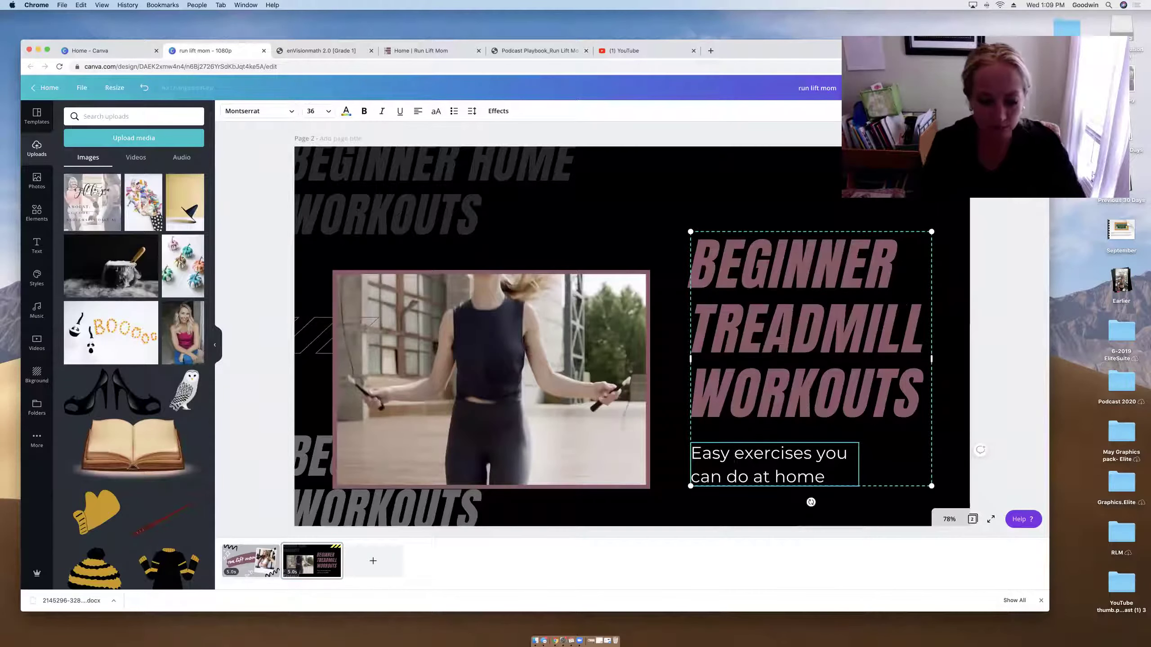
{"action": "left_click", "coordinate": [734, 454]}
{"action": "type", "text": "running"}
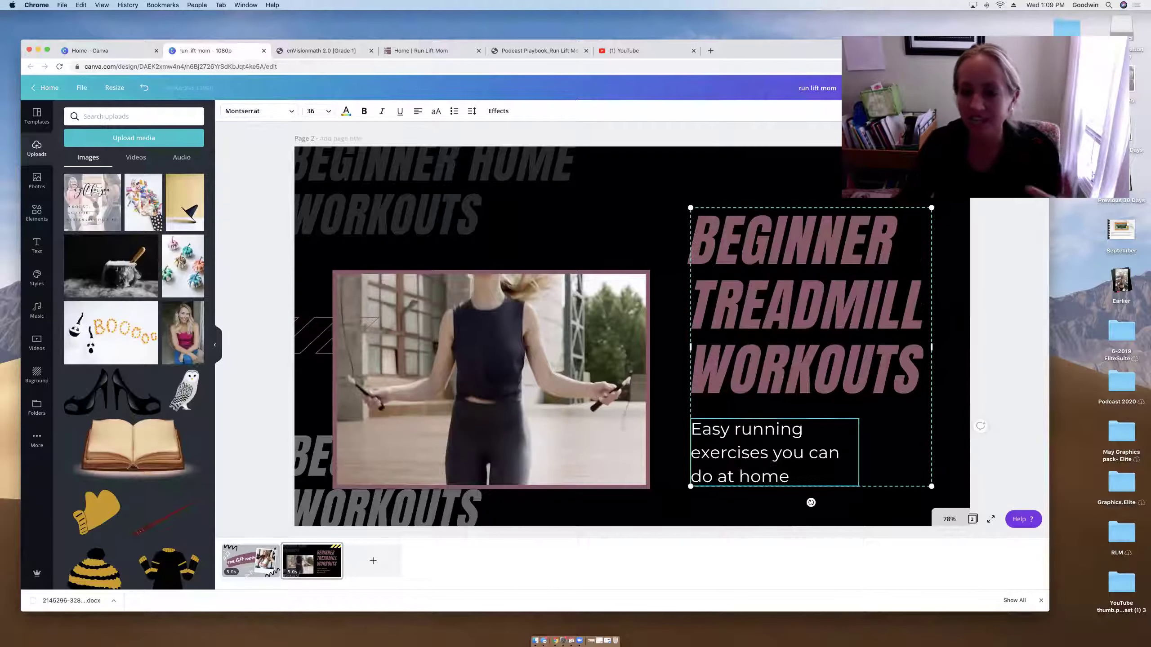
{"action": "left_click", "coordinate": [954, 350]}
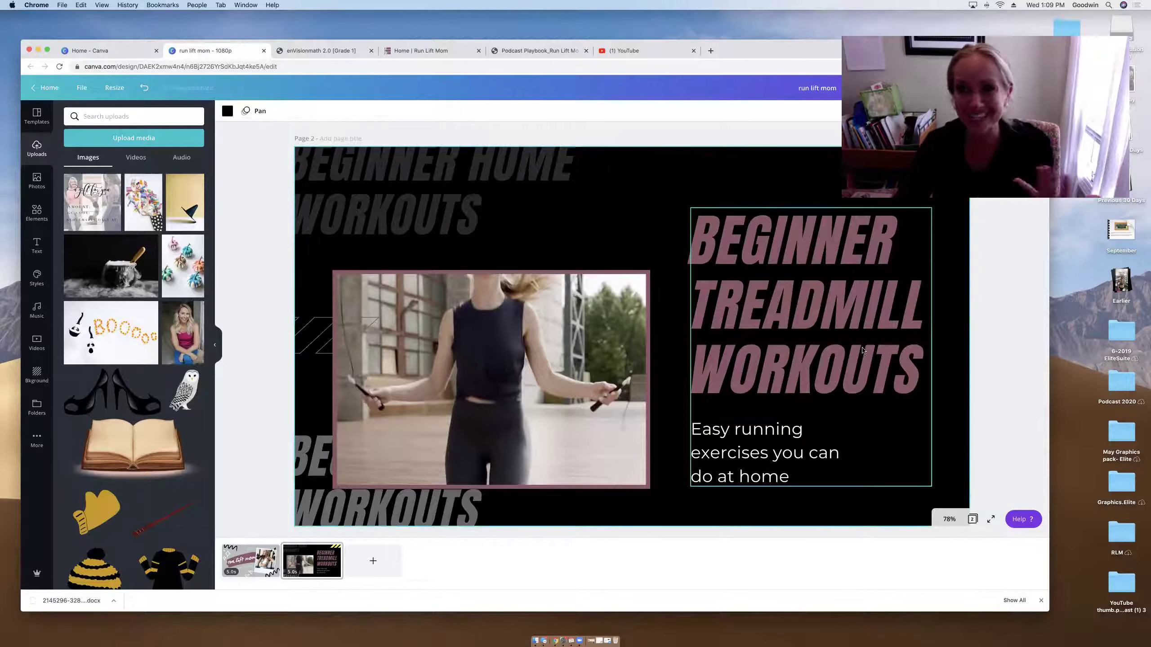
- Upload the video file IMG_5408.mov from the computer's Desktop to the uploaded videos
{"action": "left_click", "coordinate": [573, 375]}
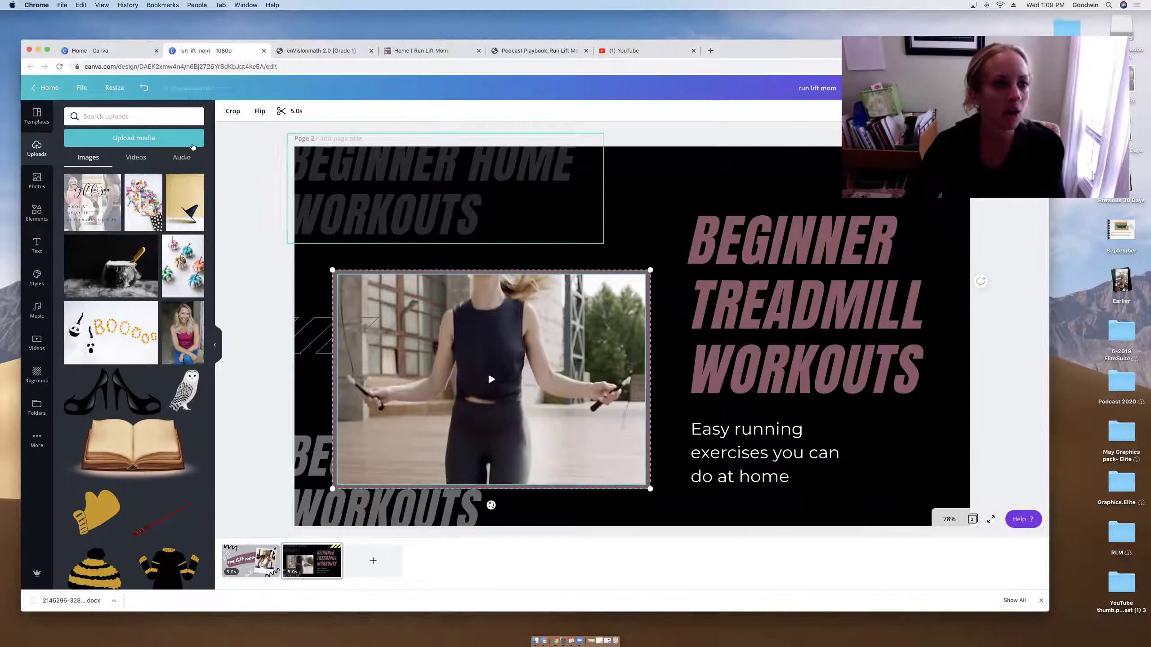
{"action": "left_click", "coordinate": [136, 158]}
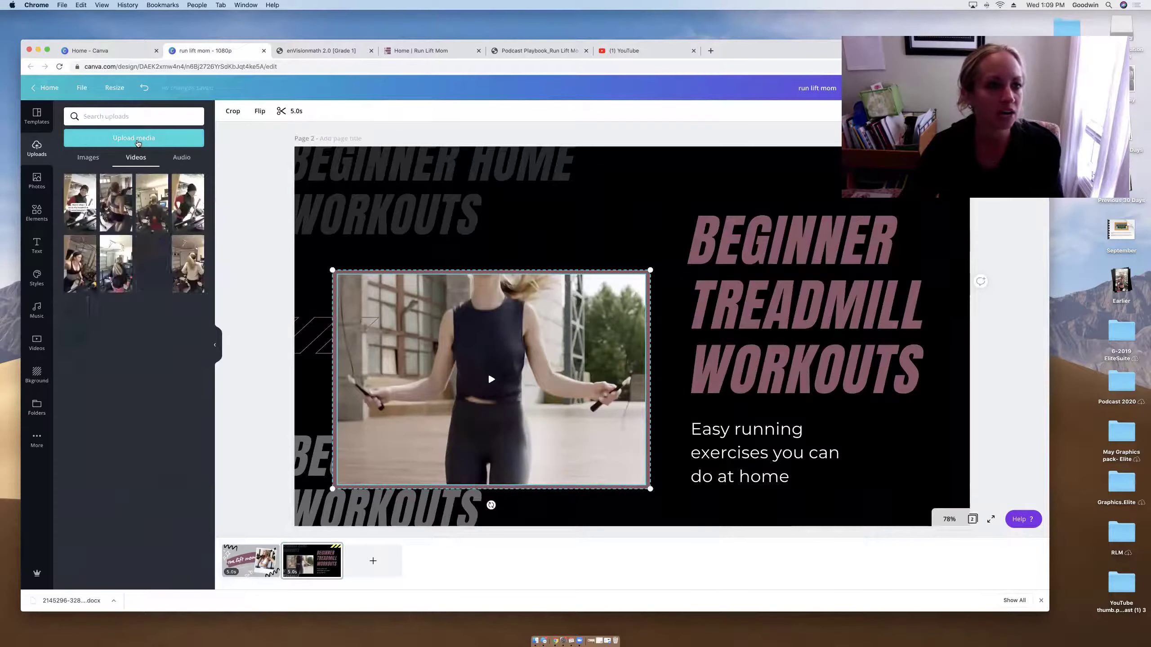
{"action": "left_click", "coordinate": [138, 142]}
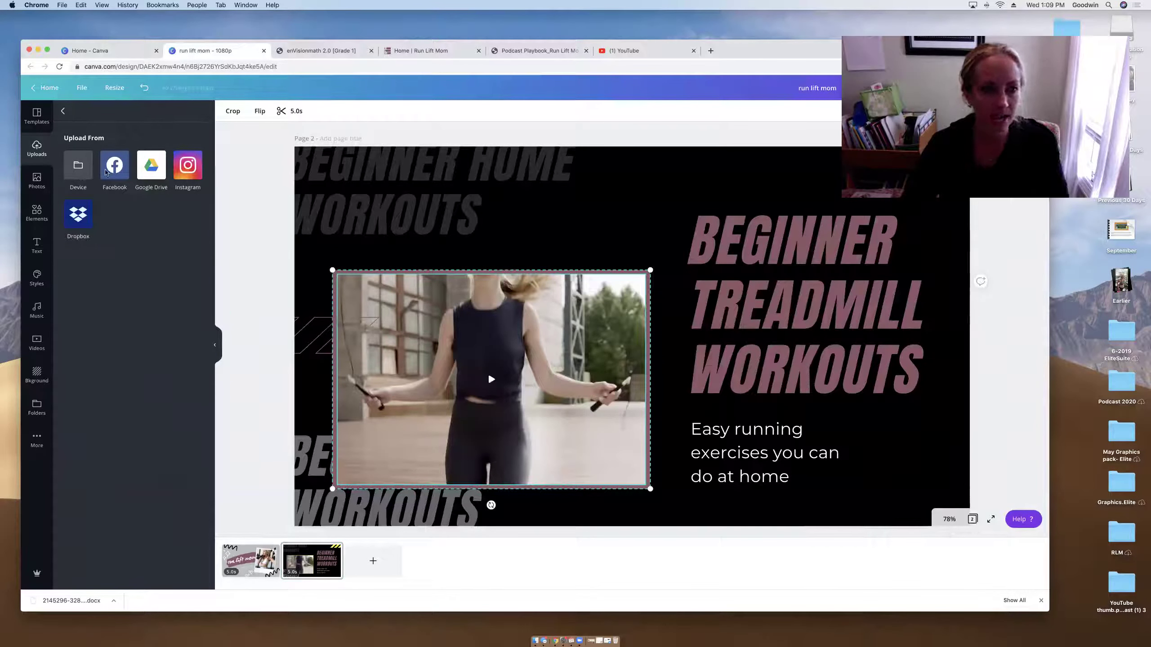
{"action": "left_click", "coordinate": [84, 170]}
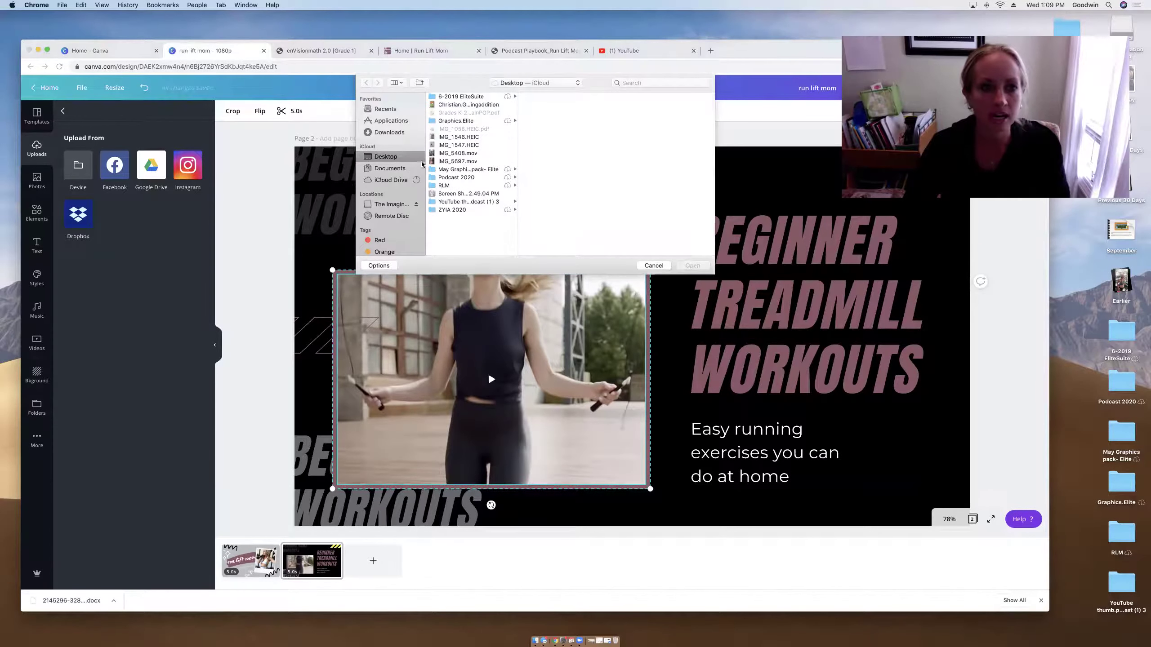
{"action": "double_click", "coordinate": [461, 154]}
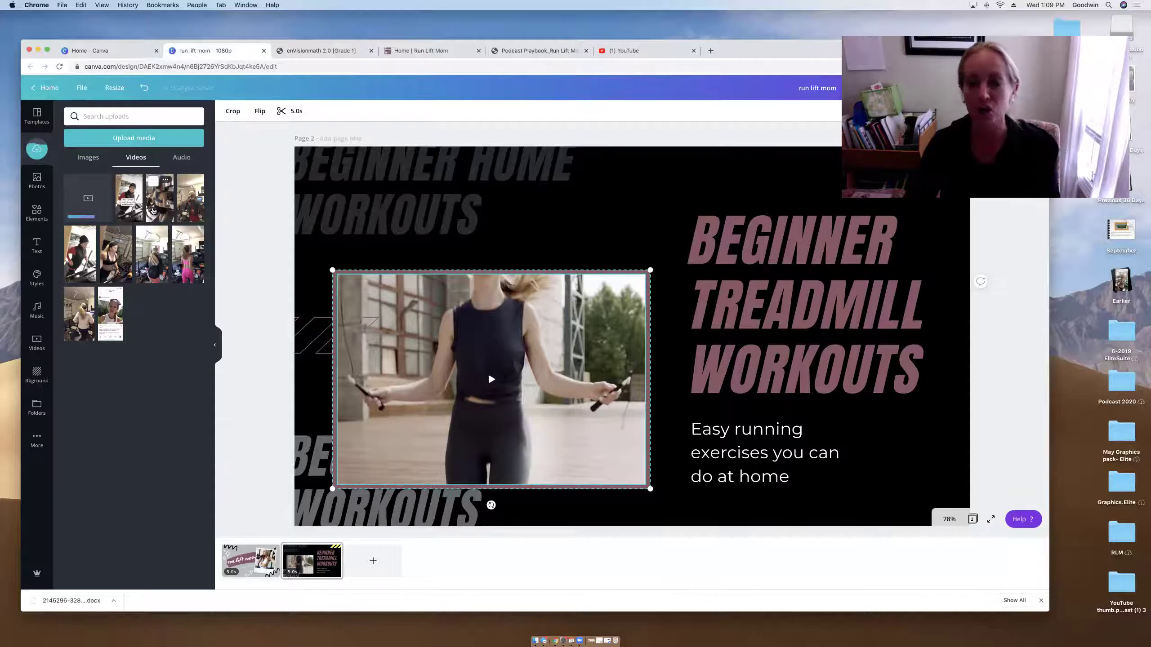
{"action": "mouse_move", "coordinate": [110, 184]}
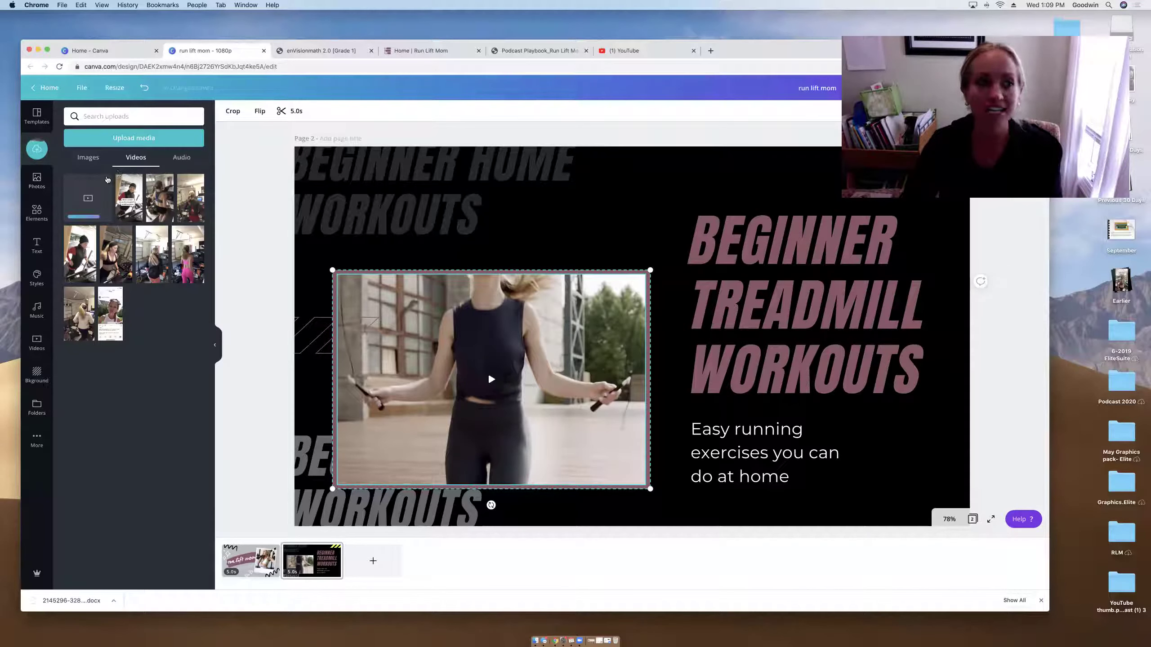
- Replace the jump-rope footage in the mauve frame with the newly uploaded 20.9 s video
{"action": "left_click", "coordinate": [102, 181]}
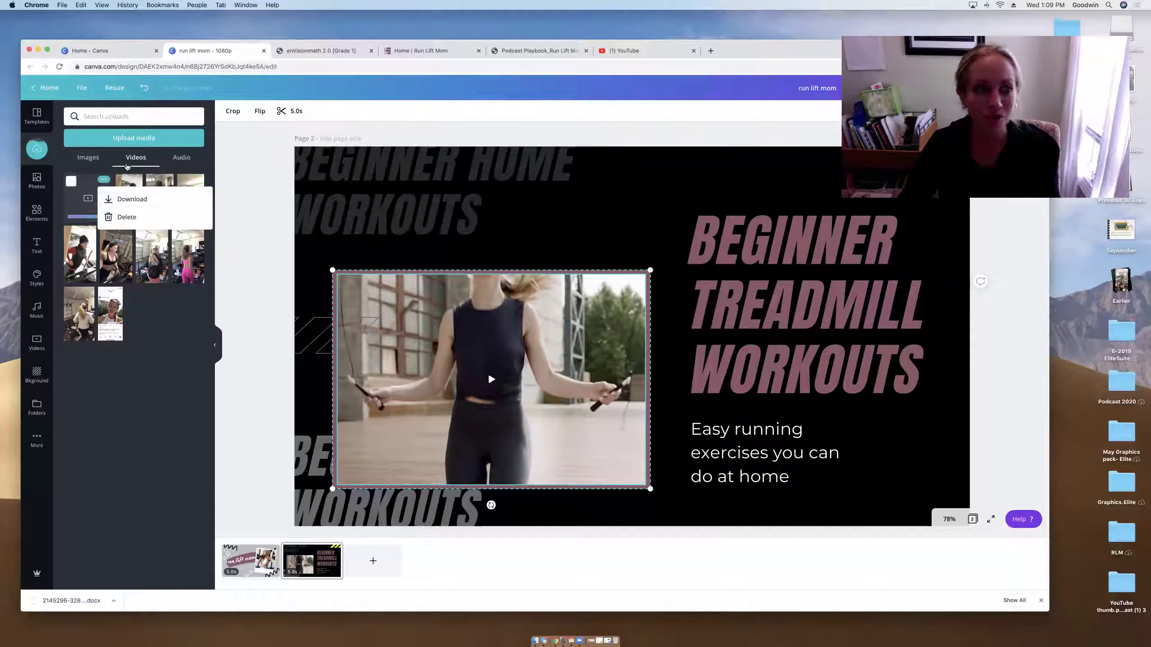
{"action": "left_click", "coordinate": [262, 284]}
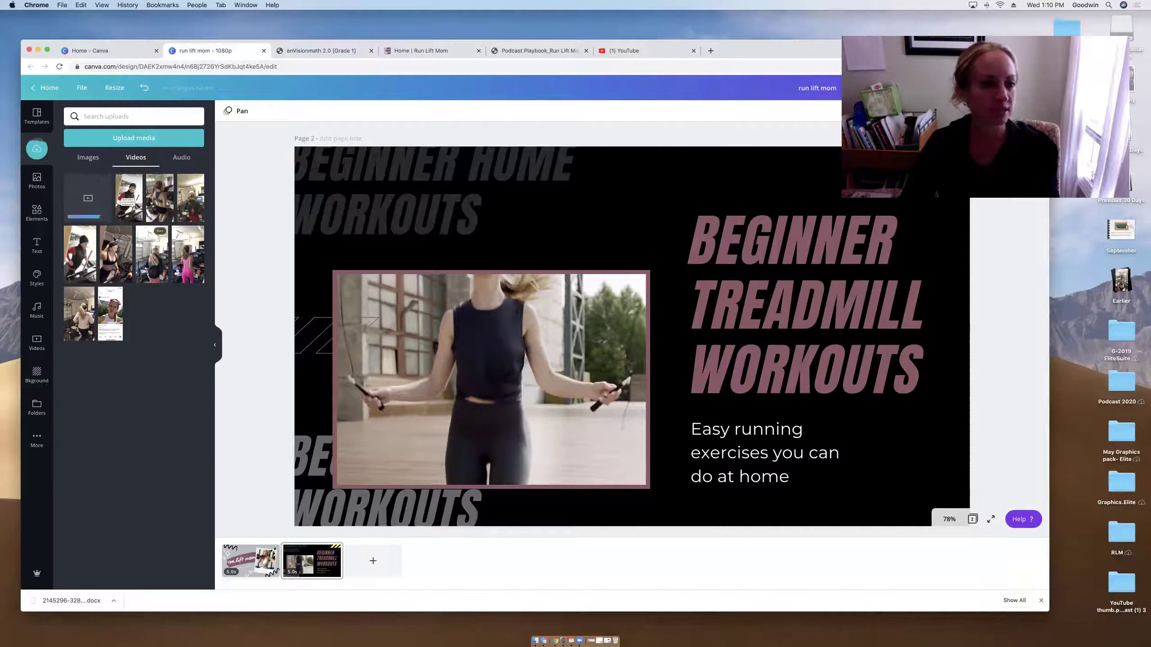
{"action": "left_click_drag", "start_coordinate": [79, 202], "coordinate": [437, 374]}
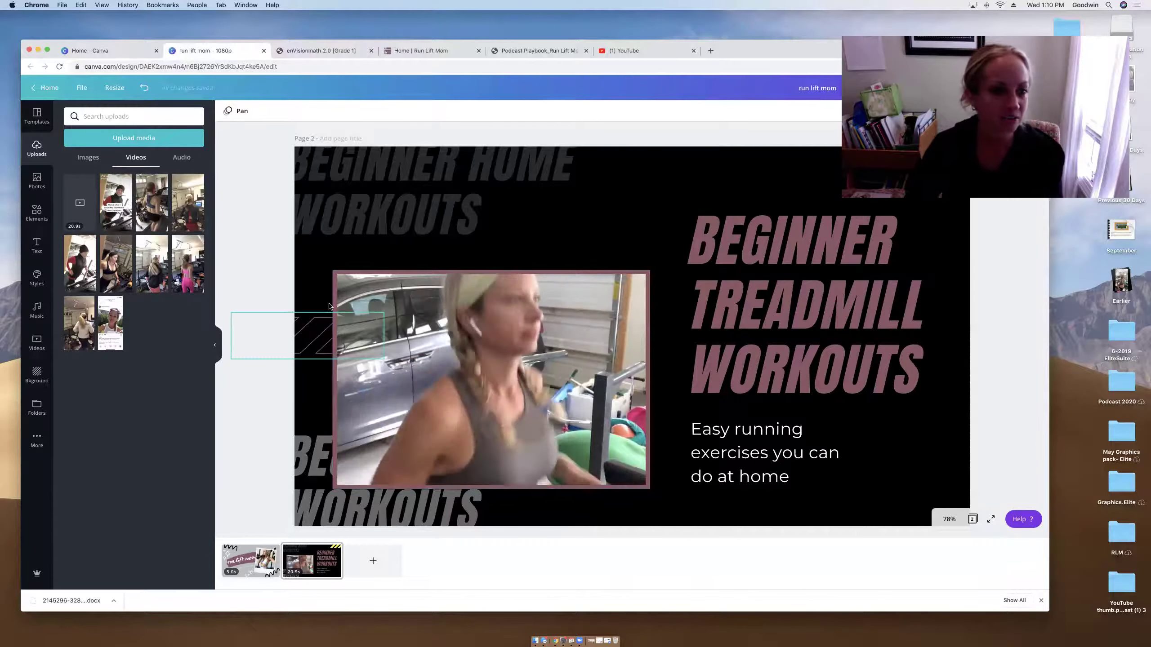
- Try two other uploaded treadmill clips in the video frame and undo both replacements
{"action": "left_click_drag", "start_coordinate": [153, 207], "coordinate": [515, 369]}
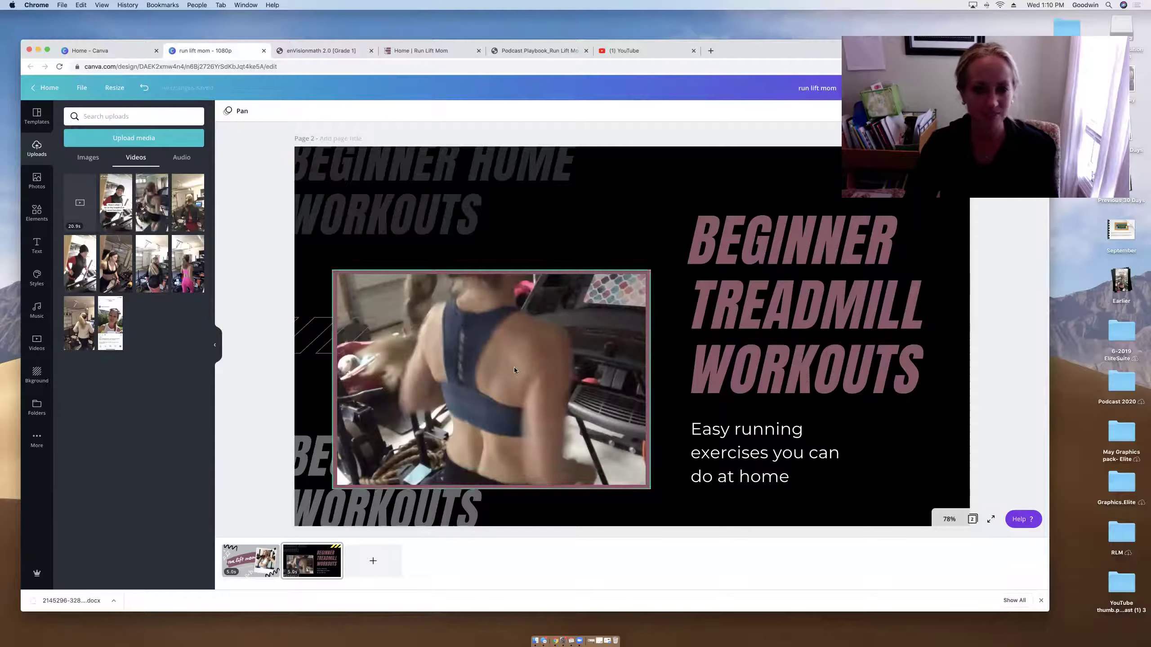
{"action": "left_click_drag", "start_coordinate": [196, 265], "coordinate": [493, 366]}
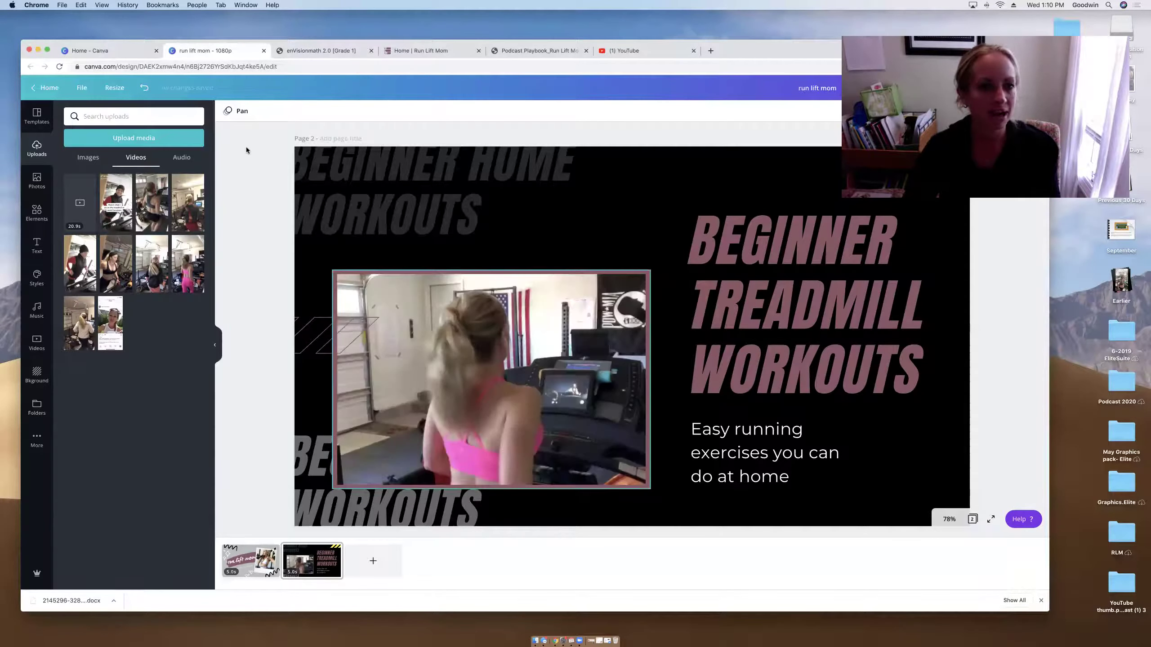
{"action": "left_click", "coordinate": [507, 405]}
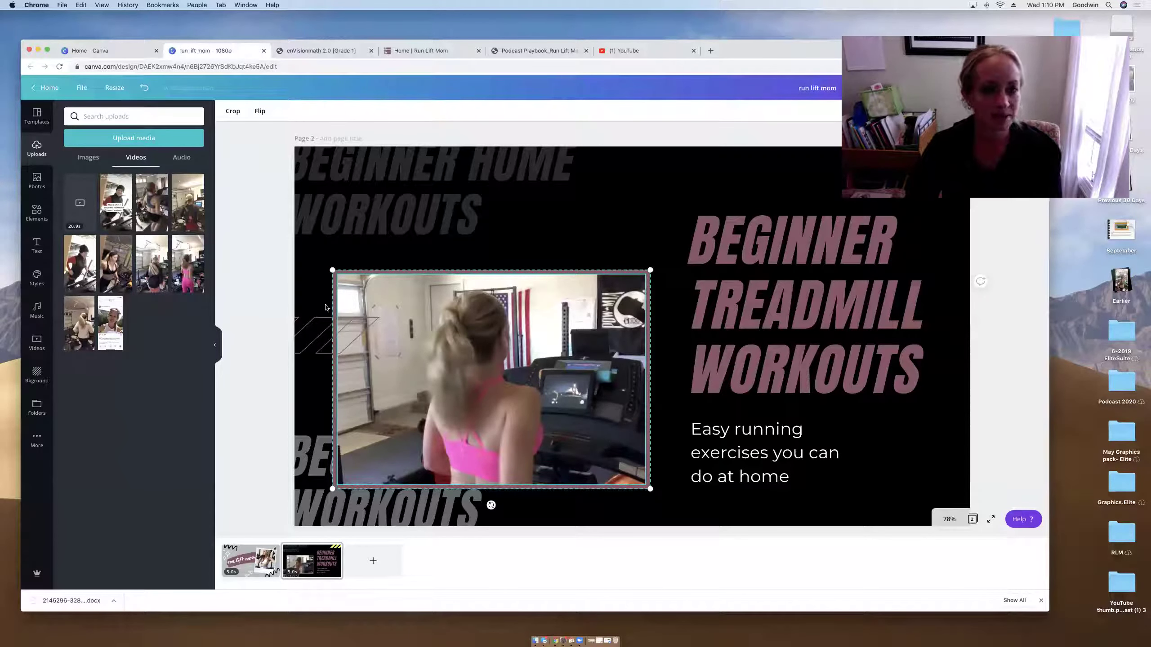
{"action": "left_click", "coordinate": [145, 89]}
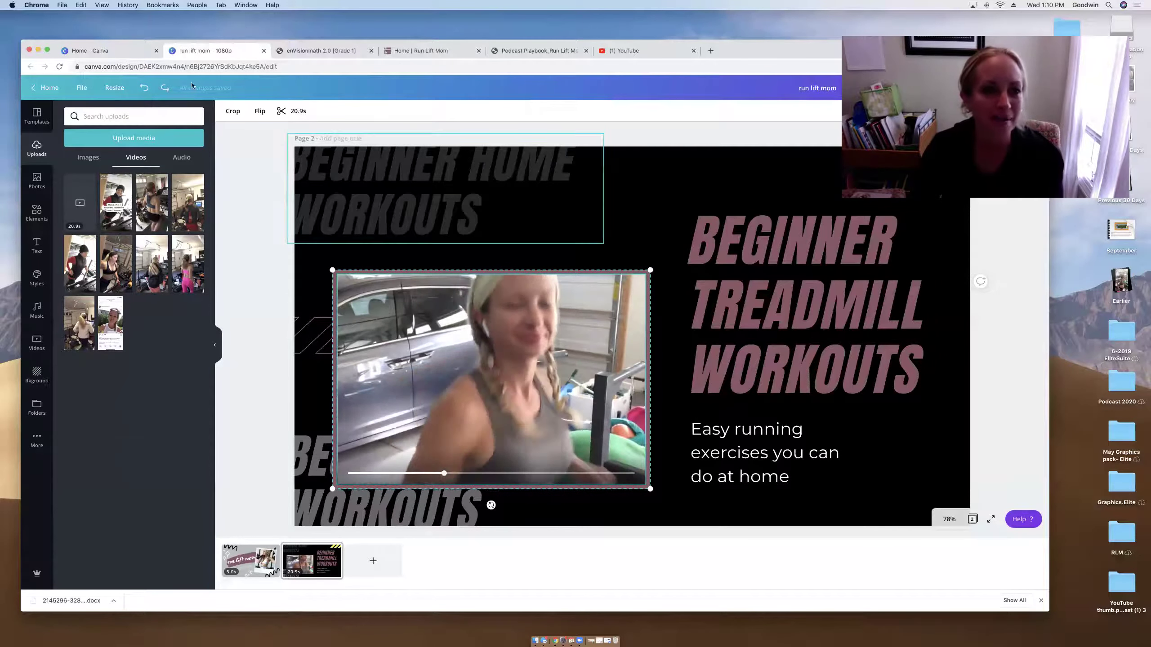
- Crop the framed video by shifting its footage downward inside the frame so the runner's whole head shows
{"action": "left_click", "coordinate": [236, 113]}
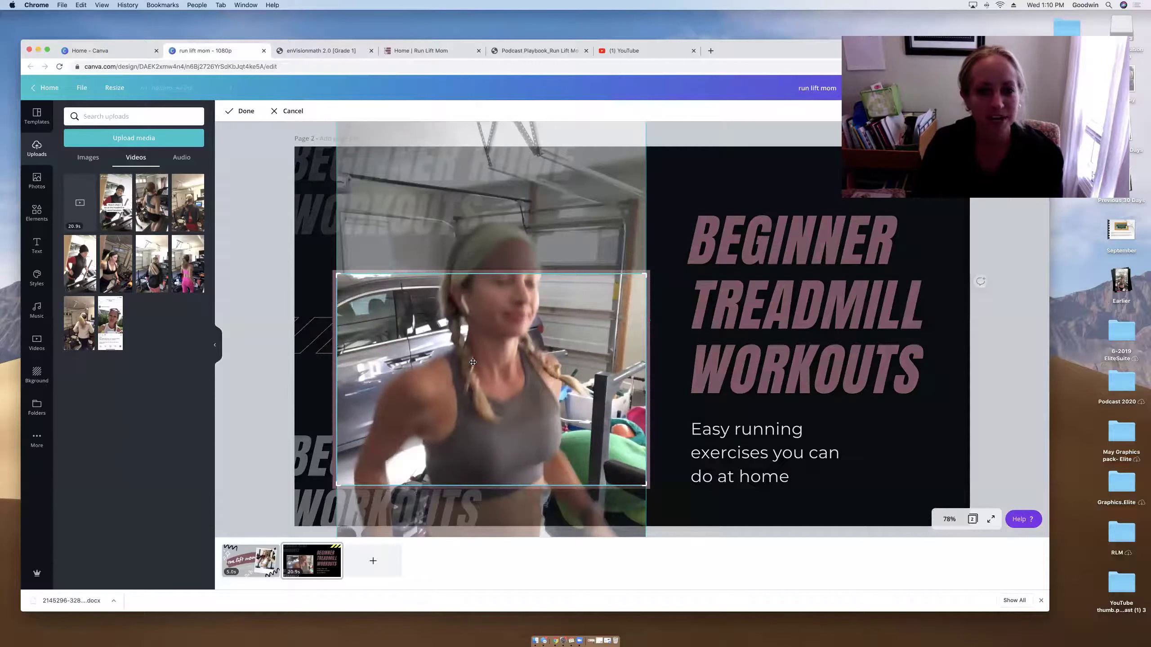
{"action": "left_click_drag", "start_coordinate": [475, 357], "coordinate": [475, 406]}
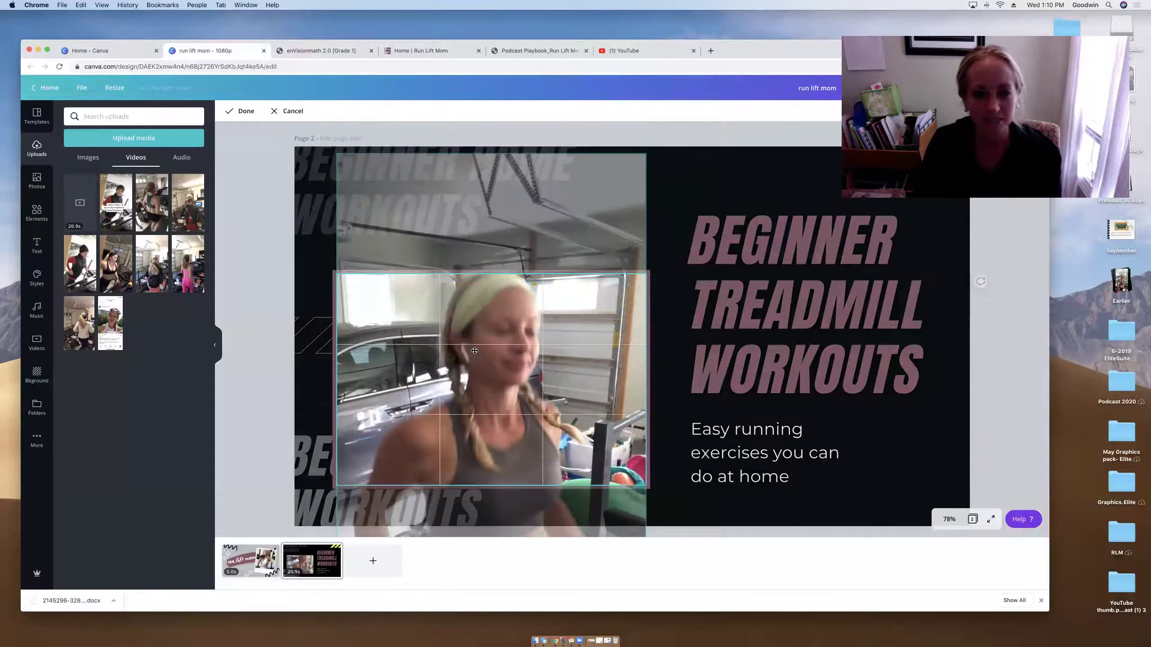
{"action": "left_click_drag", "start_coordinate": [475, 350], "coordinate": [474, 344]}
{"action": "left_click_drag", "start_coordinate": [470, 399], "coordinate": [470, 394]}
{"action": "left_click", "coordinate": [687, 203]}
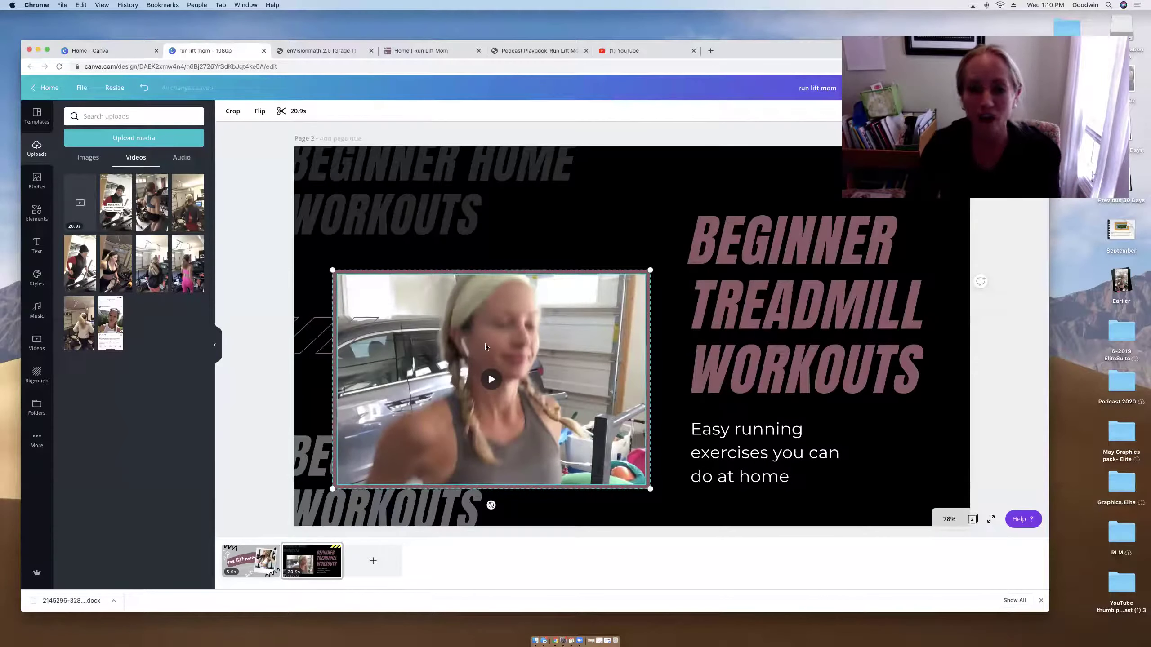
- Trim the framed video at its start and end to a length of 5.8 s
{"action": "mouse_move", "coordinate": [492, 380]}
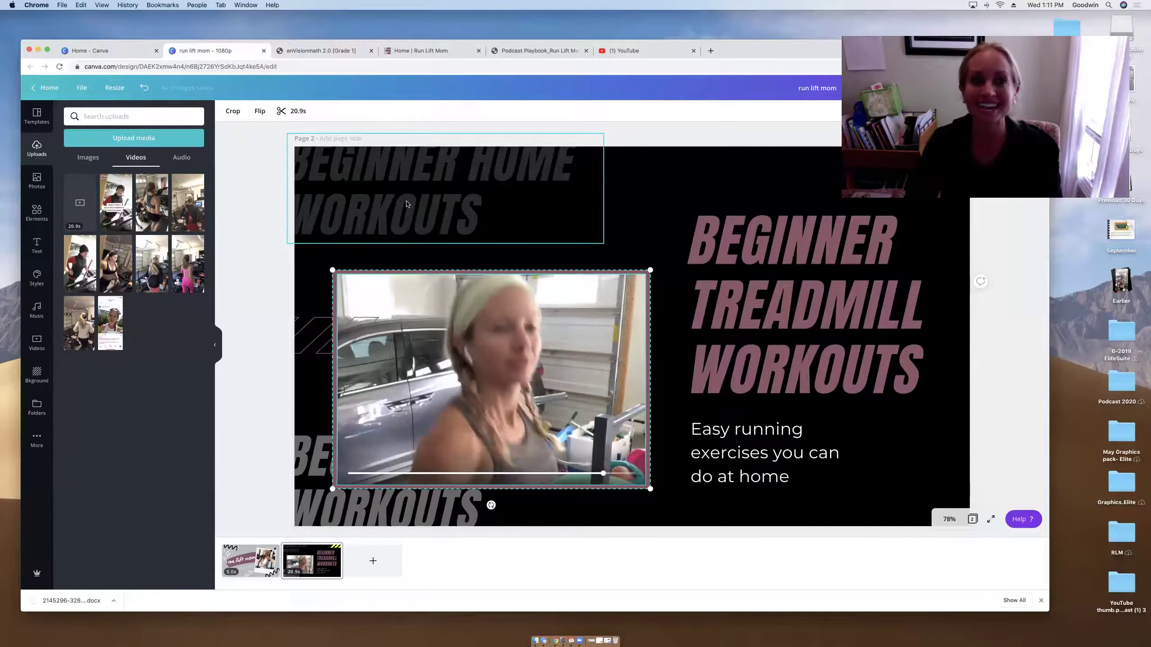
{"action": "left_click", "coordinate": [290, 112]}
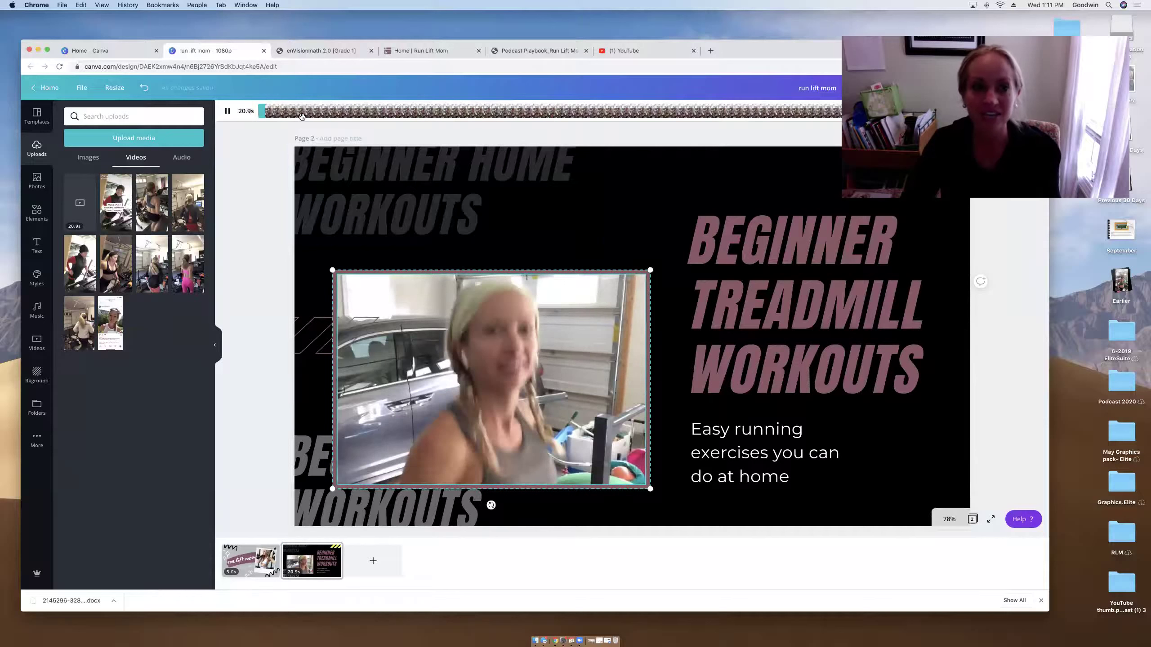
{"action": "left_click_drag", "start_coordinate": [263, 113], "coordinate": [277, 113]}
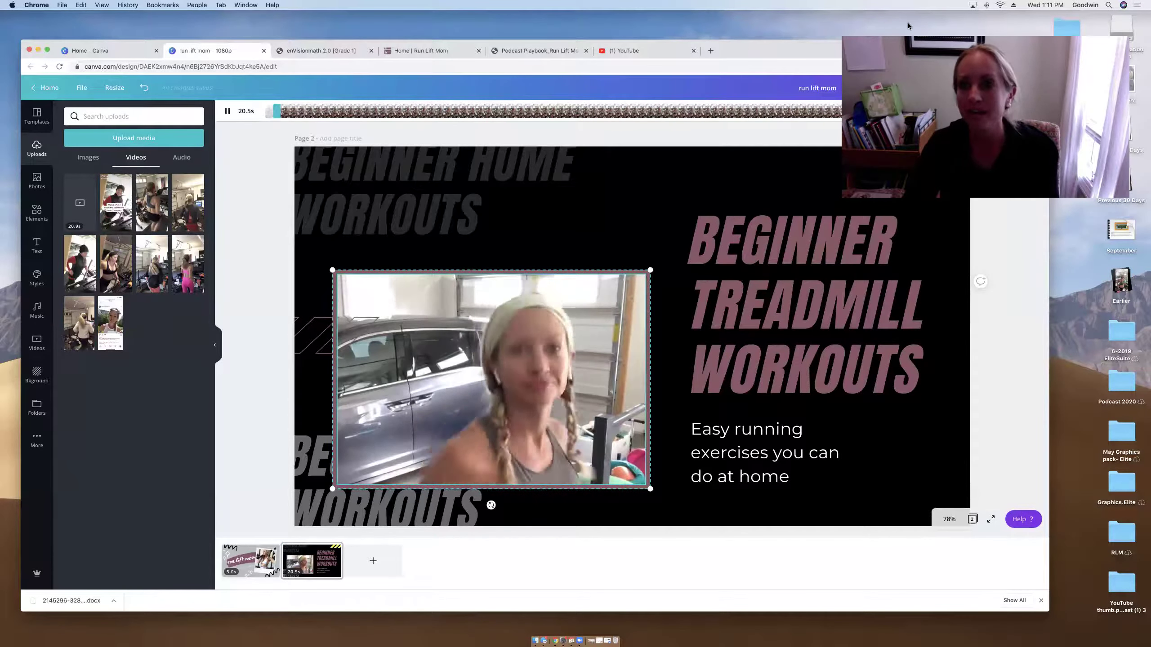
{"action": "left_click_drag", "start_coordinate": [1008, 113], "coordinate": [475, 109]}
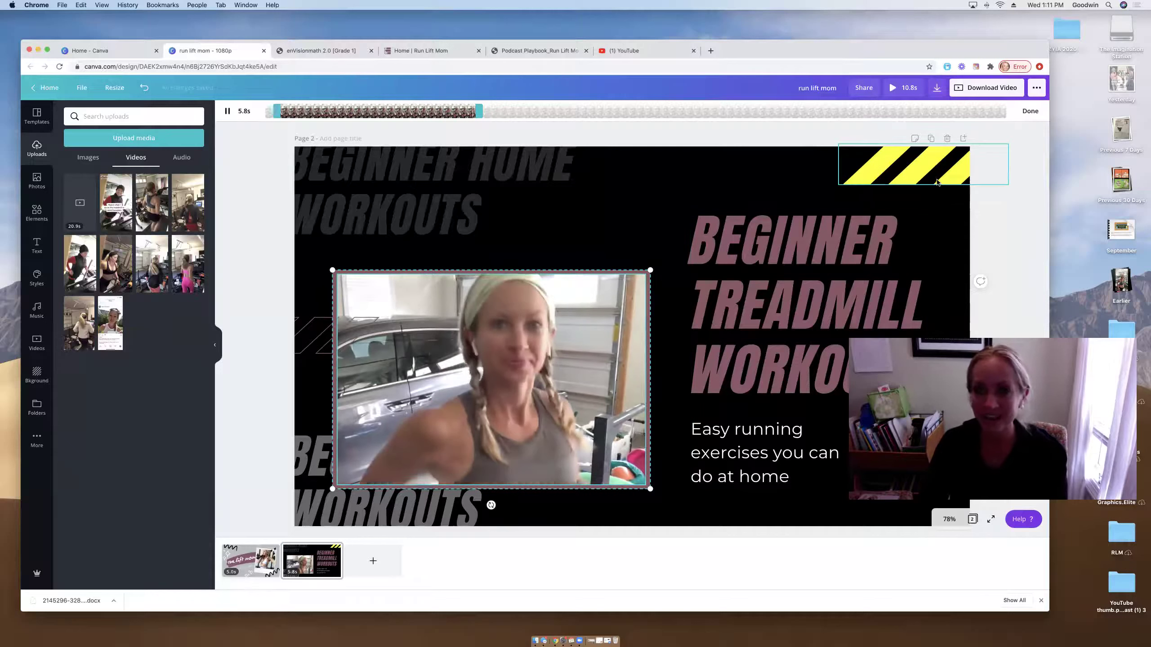
- Recolor the yellow diagonal stripes in the page's upper-right corner with the mauve document color
{"action": "left_click", "coordinate": [929, 167]}
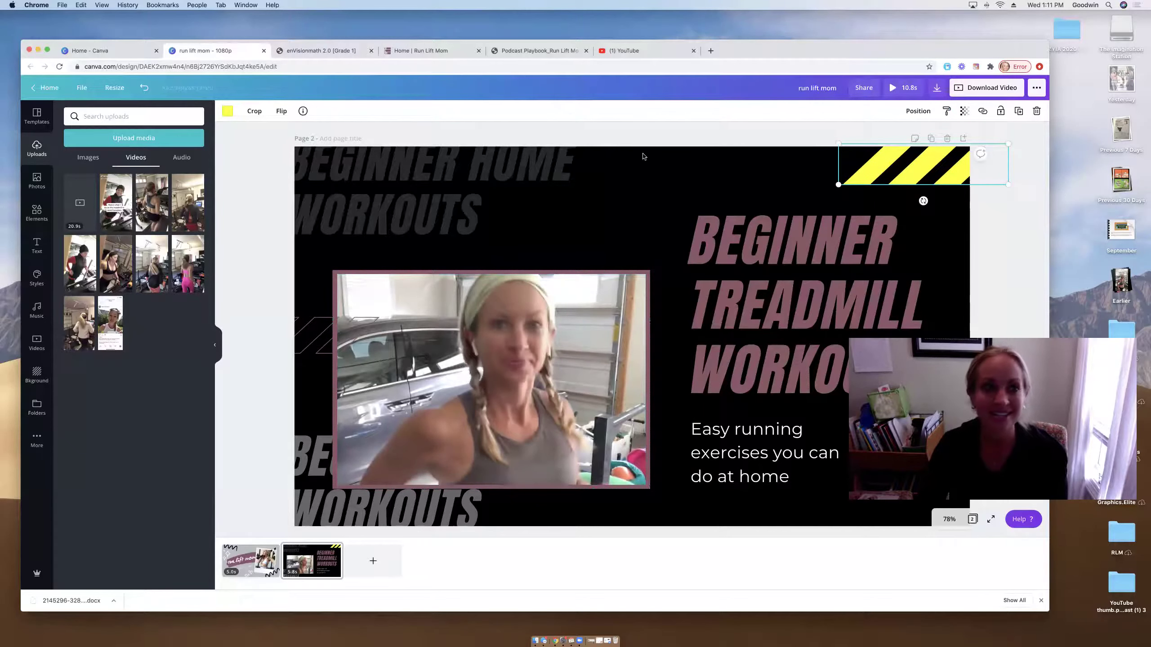
{"action": "left_click", "coordinate": [227, 111]}
{"action": "left_click", "coordinate": [122, 200]}
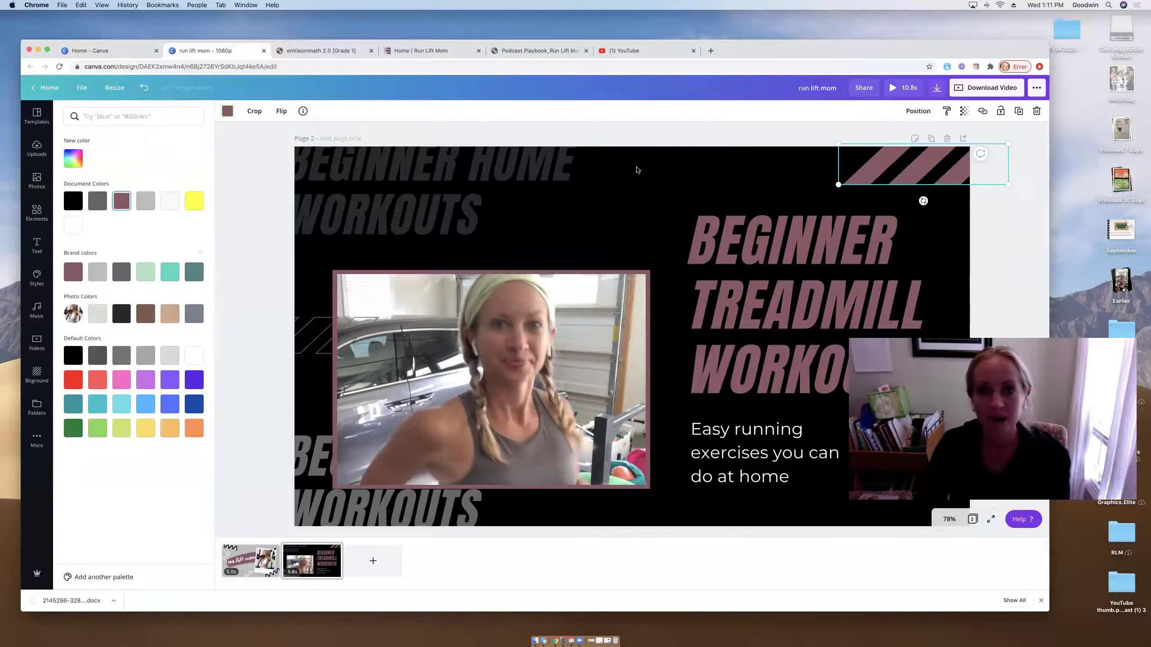
{"action": "left_click", "coordinate": [646, 140]}
- Insert the horizontal single-line "RUN LIFT MOM" brand logo on the page
{"action": "left_click", "coordinate": [37, 406]}
{"action": "left_click", "coordinate": [91, 292]}
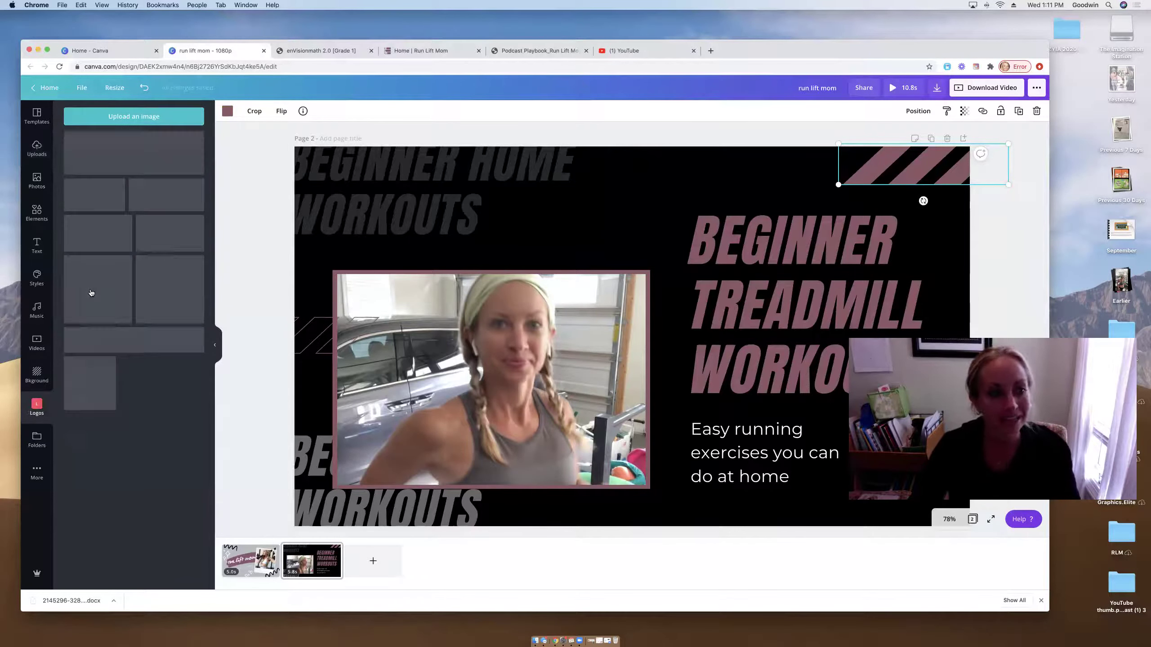
{"action": "left_click", "coordinate": [182, 341]}
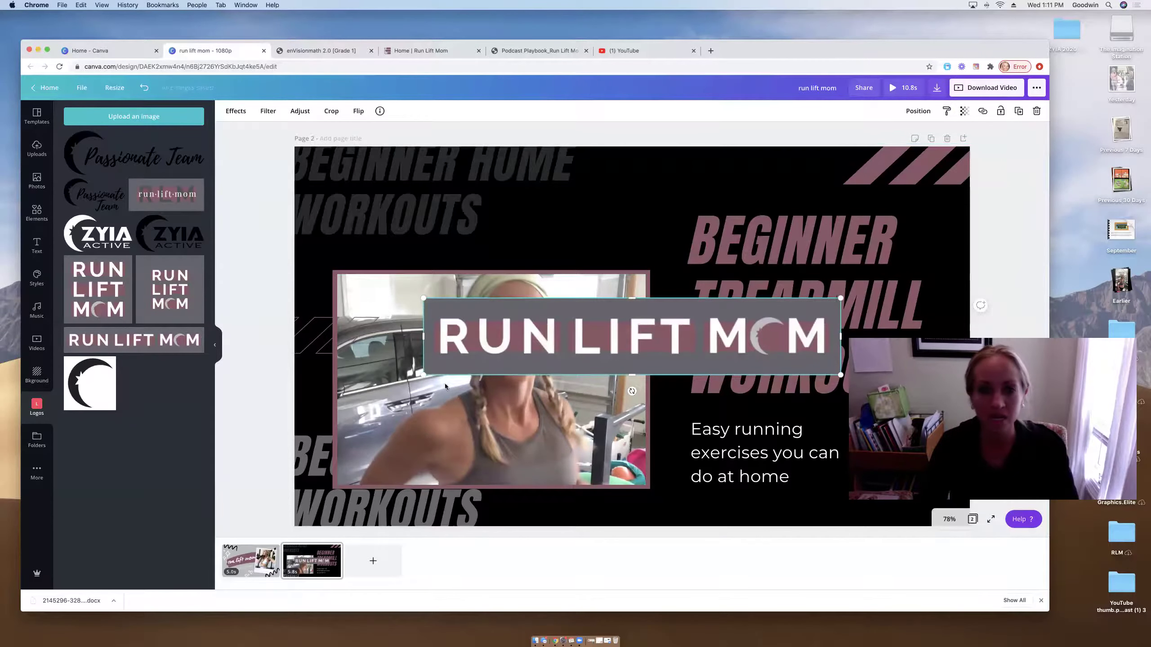
- Shrink the "RUN LIFT MOM" logo to about 289 × 53 and place it beside the subtitle's last line, near the page's lower-right corner
{"action": "left_click_drag", "start_coordinate": [427, 374], "coordinate": [626, 337]}
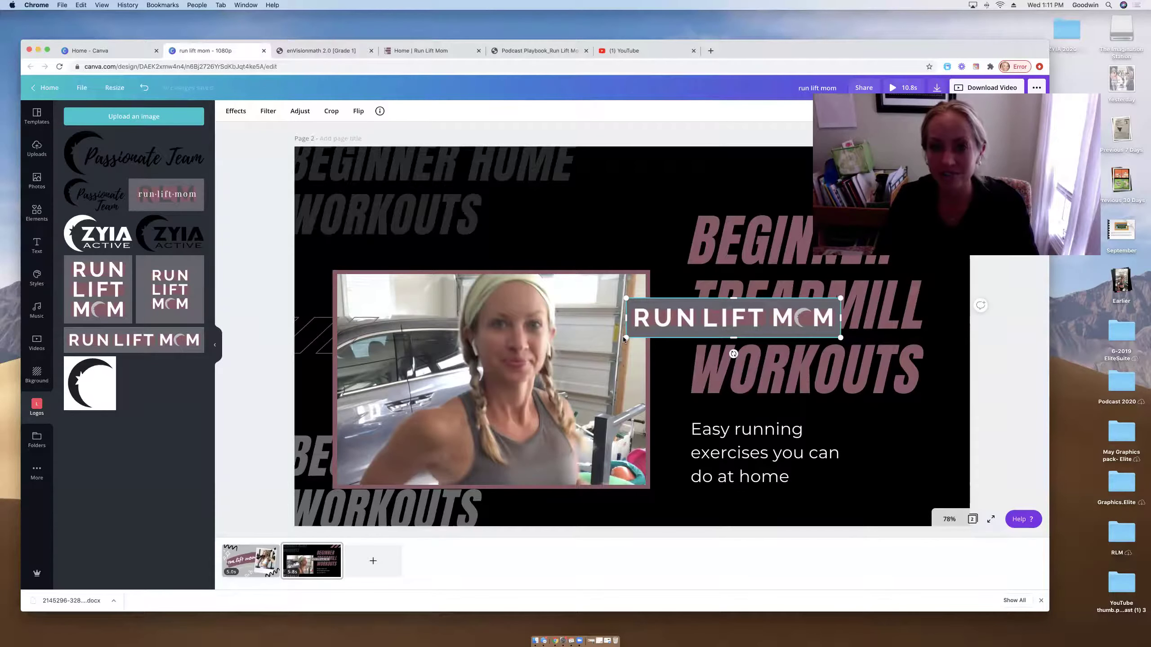
{"action": "left_click_drag", "start_coordinate": [626, 338], "coordinate": [691, 325]}
{"action": "left_click_drag", "start_coordinate": [786, 353], "coordinate": [866, 504]}
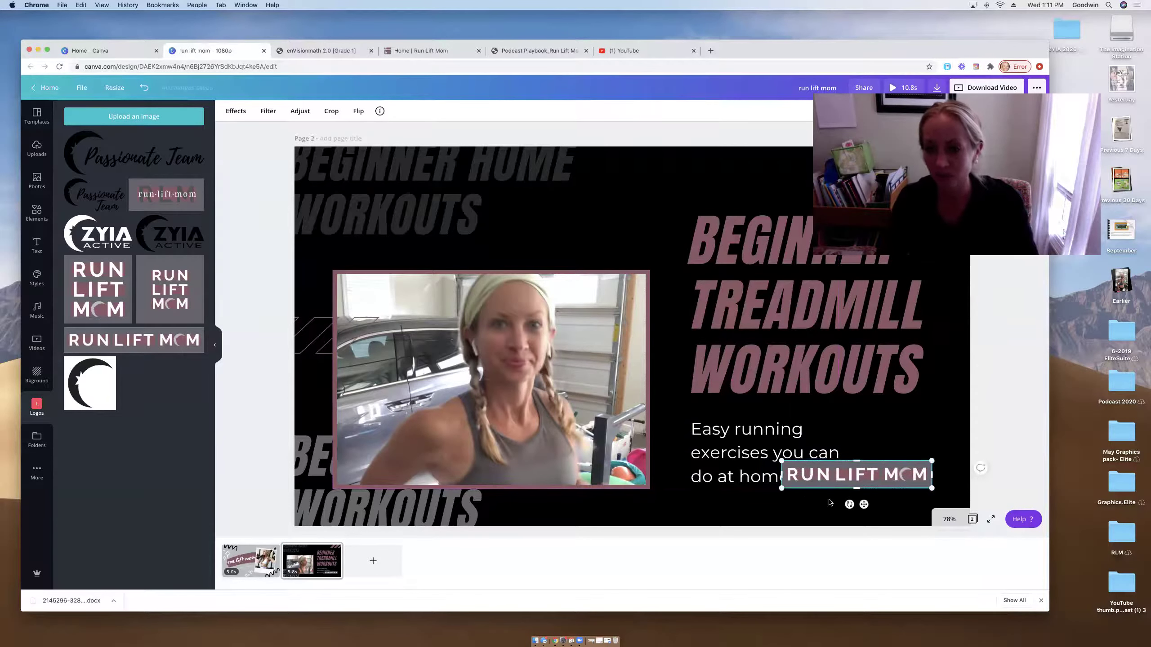
{"action": "left_click_drag", "start_coordinate": [787, 486], "coordinate": [839, 477]}
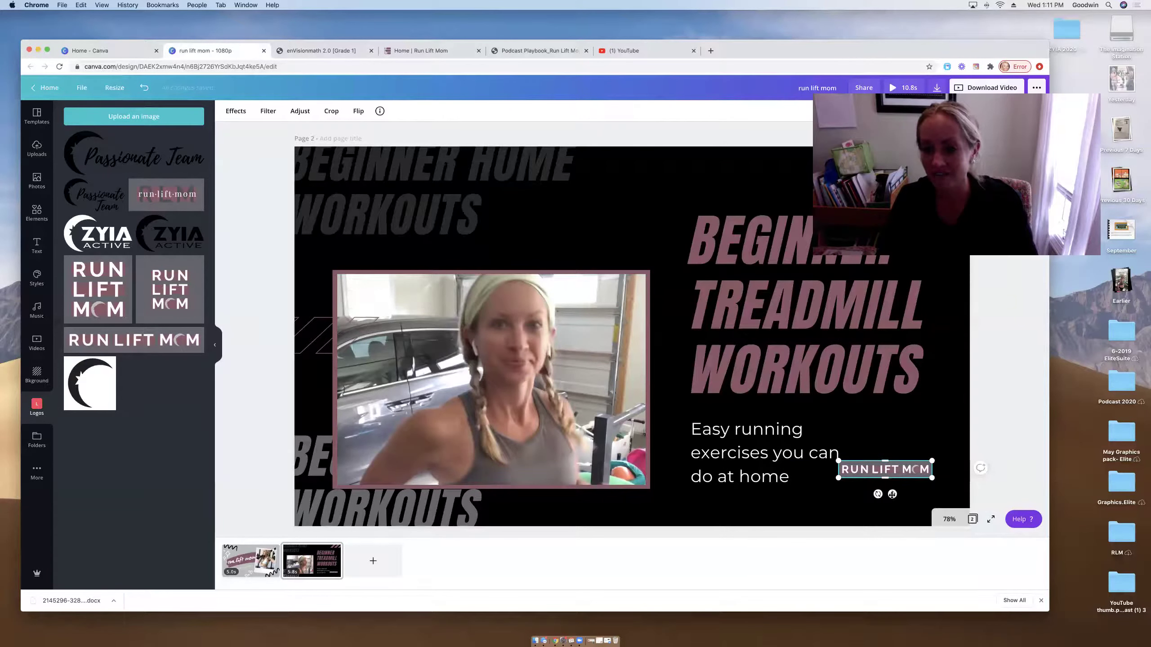
{"action": "left_click_drag", "start_coordinate": [892, 494], "coordinate": [890, 502]}
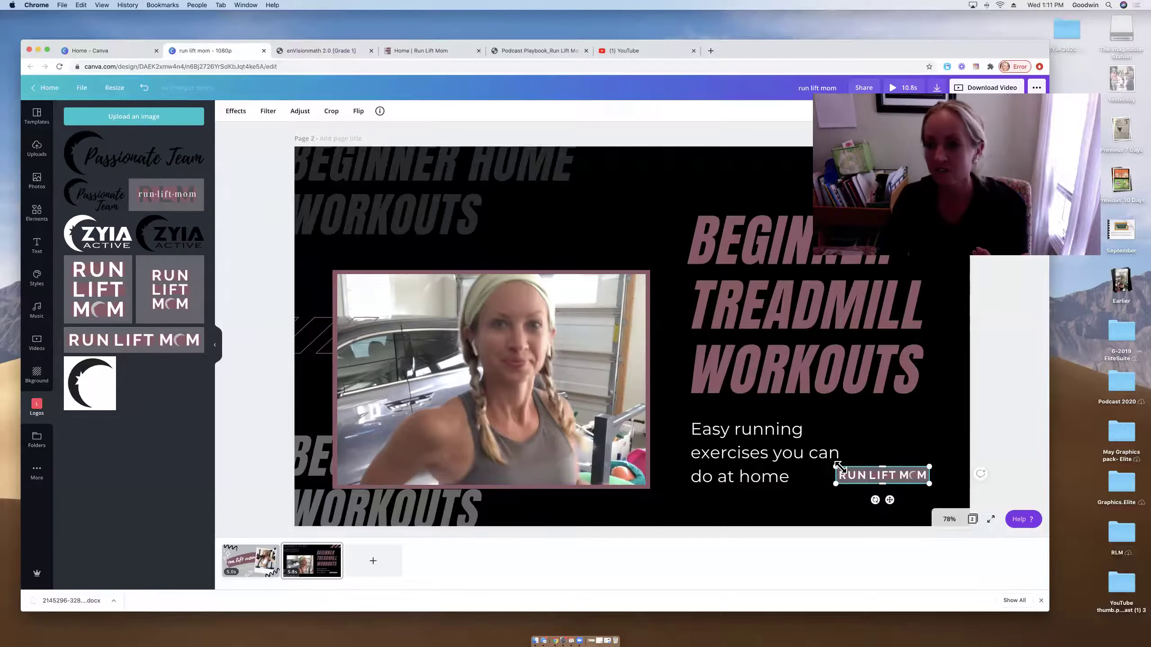
{"action": "left_click_drag", "start_coordinate": [837, 467], "coordinate": [827, 465]}
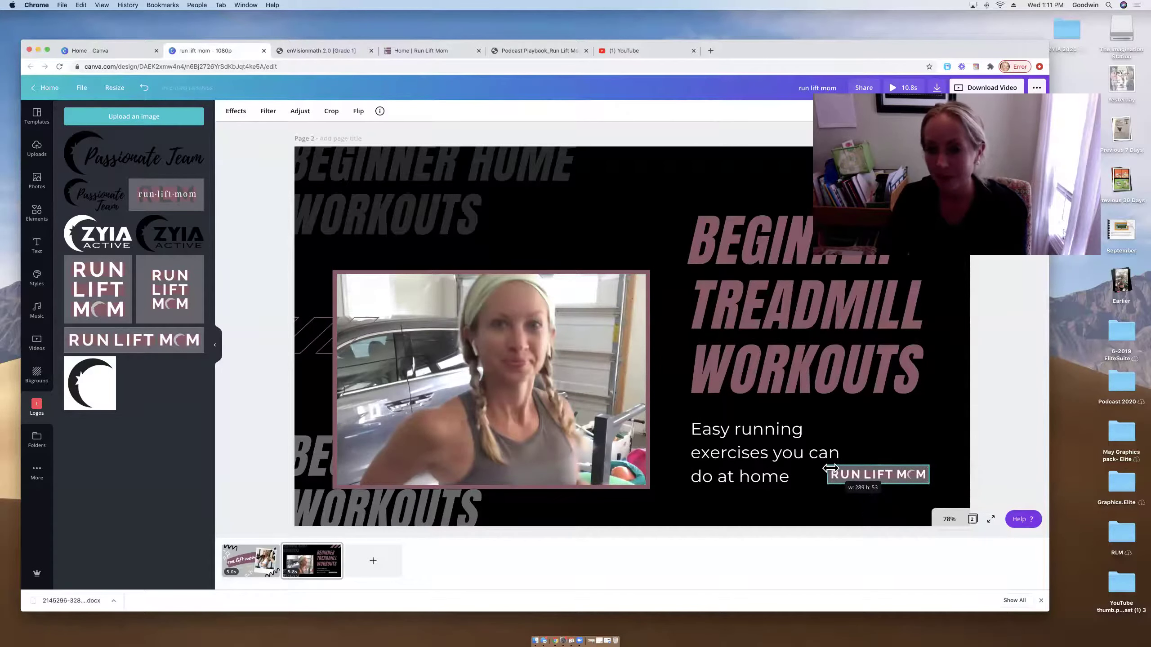
{"action": "left_click", "coordinate": [944, 417]}
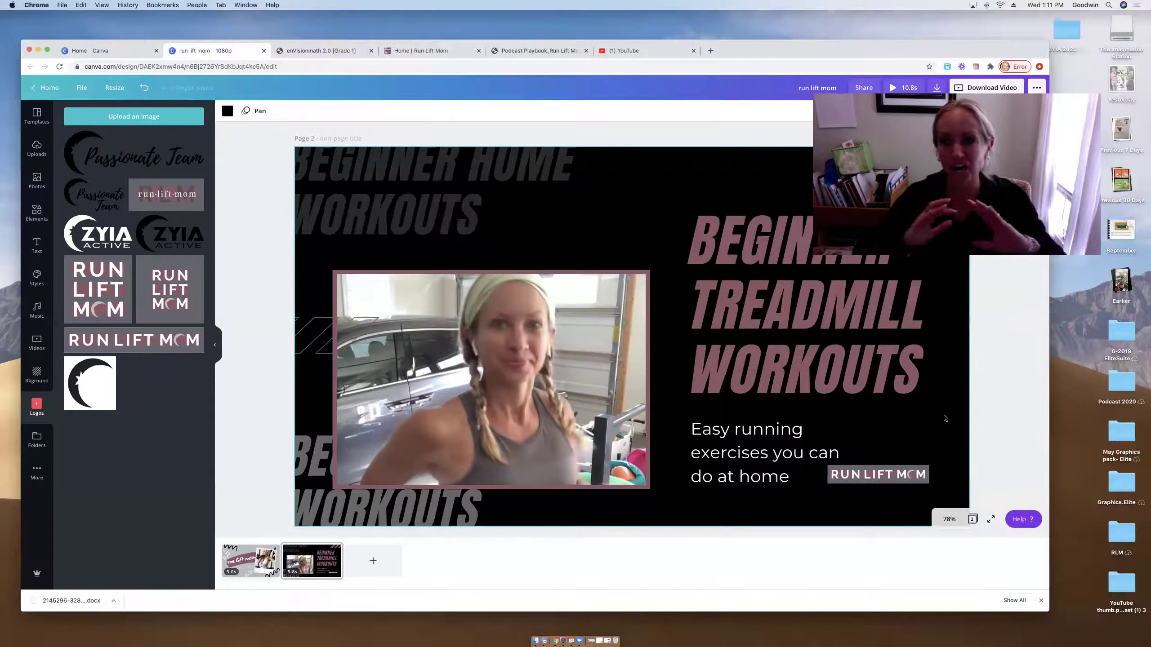